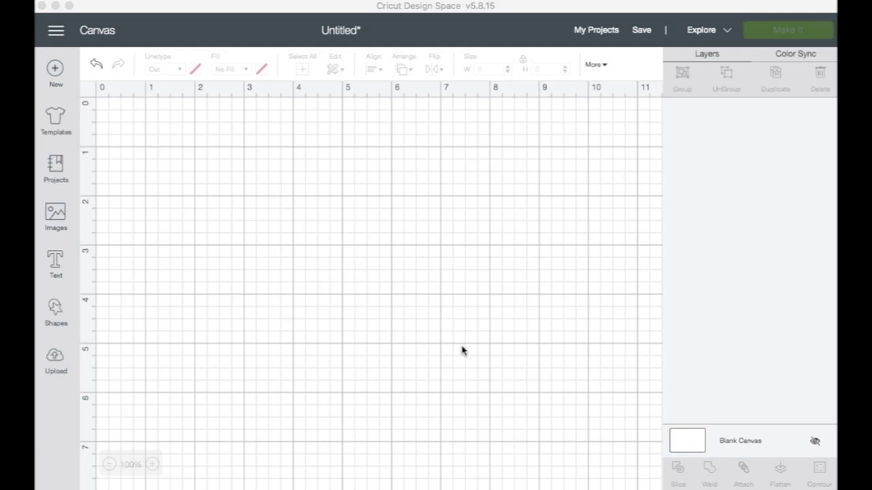
Step: Cancel a new upload, then pick the 2020 grad design from the uploaded images
left_click(248, 356)
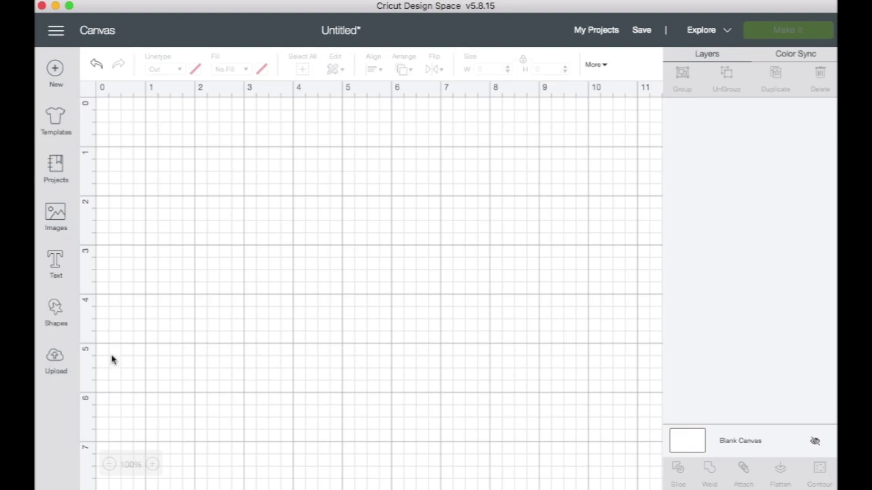
left_click(57, 362)
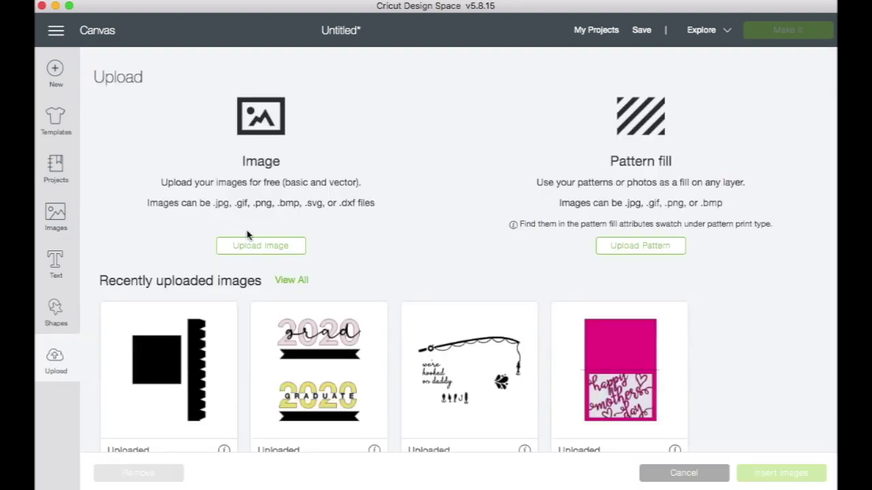
left_click(246, 245)
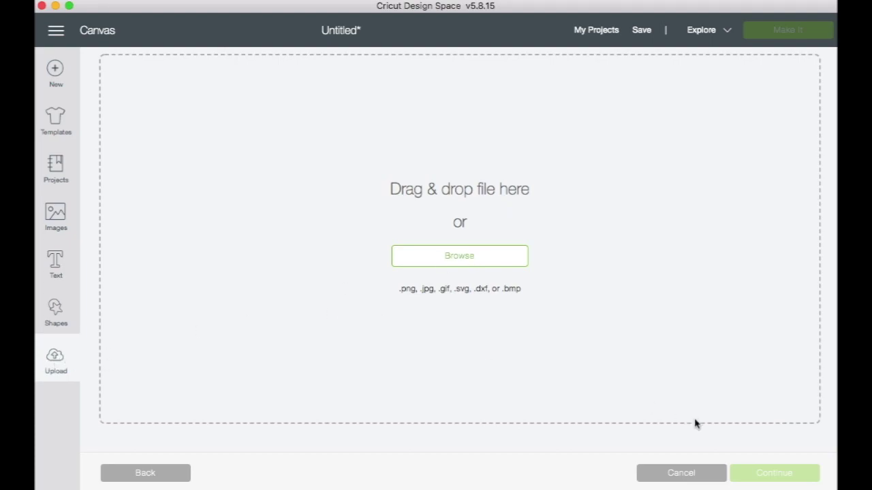
left_click(673, 474)
left_click(60, 368)
left_click(327, 356)
scroll(327, 358, "down", 3)
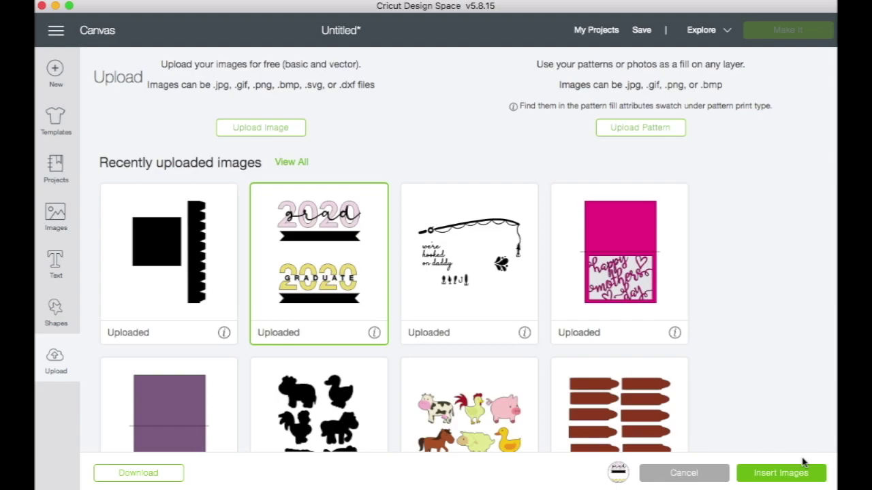
Step: Insert the 2020 grad design and move it to the canvas top-left
left_click(770, 473)
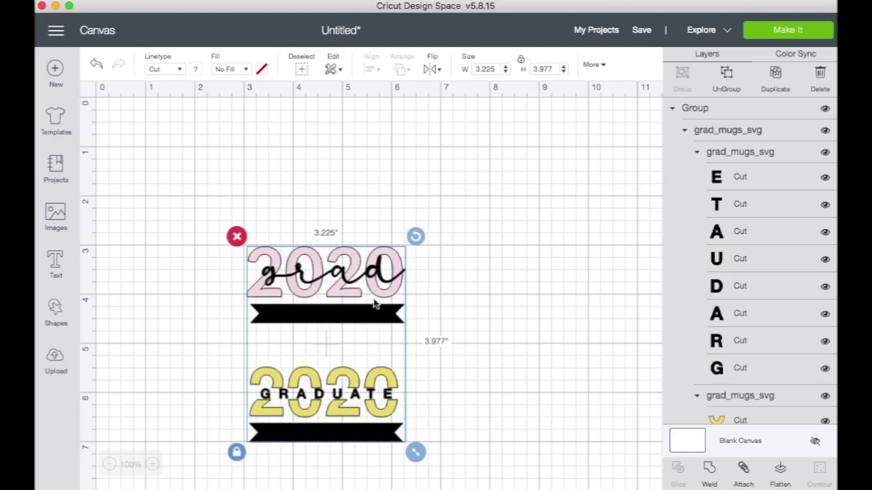
left_click_drag(331, 291, 233, 195)
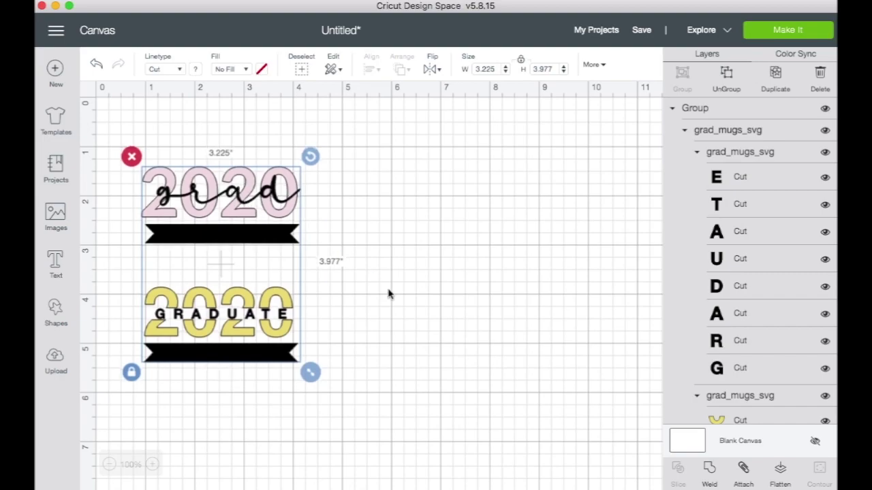
left_click(485, 284)
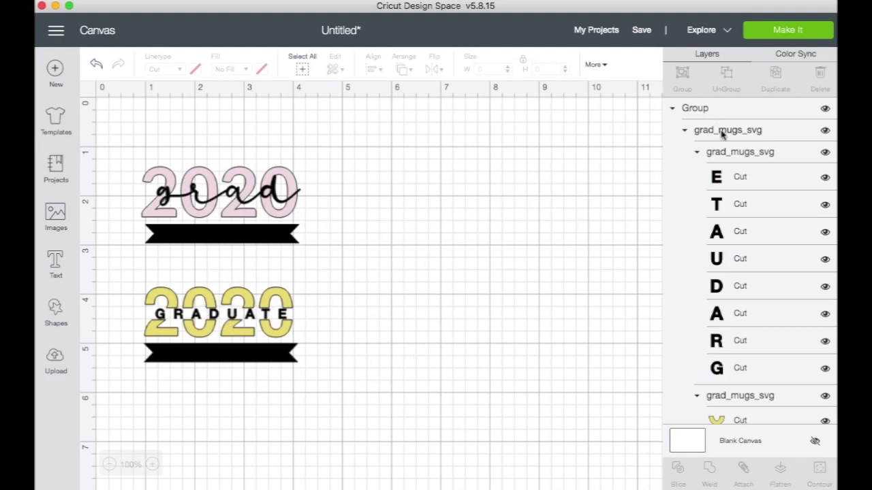
Step: Ungroup the design and delete the yellow GRADUATE version, keeping the pink one
left_click(691, 109)
left_click(726, 83)
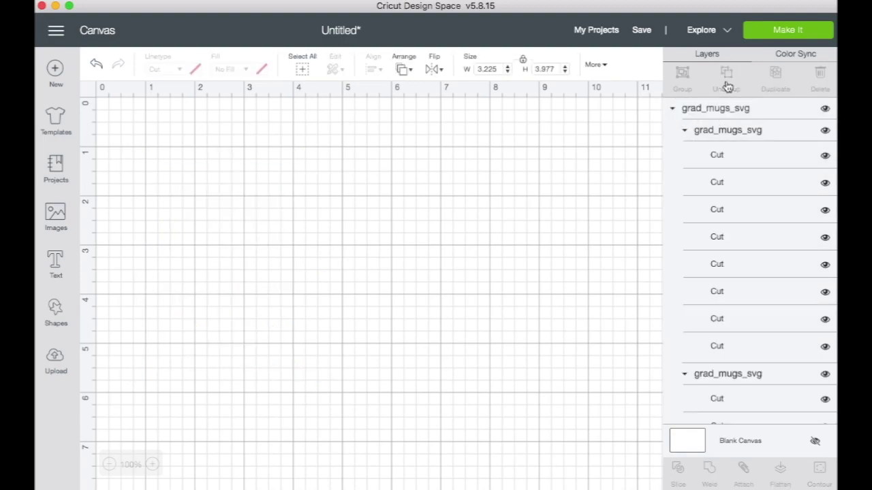
left_click(699, 116)
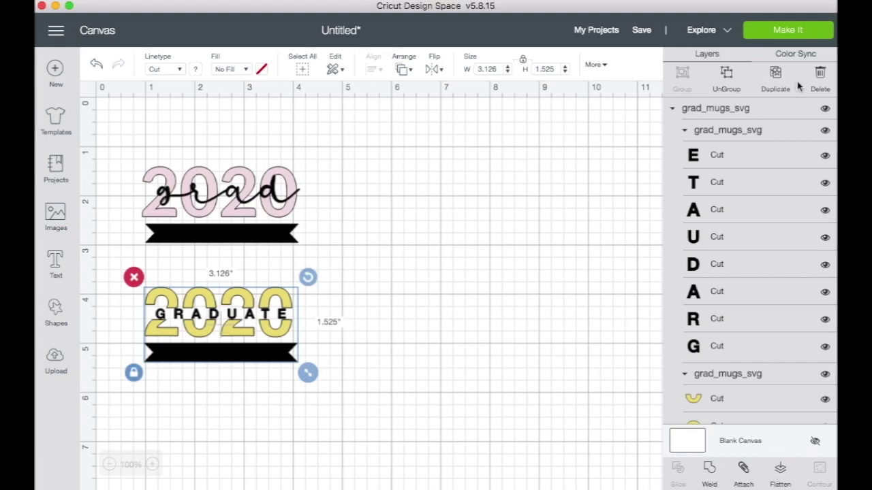
left_click(821, 75)
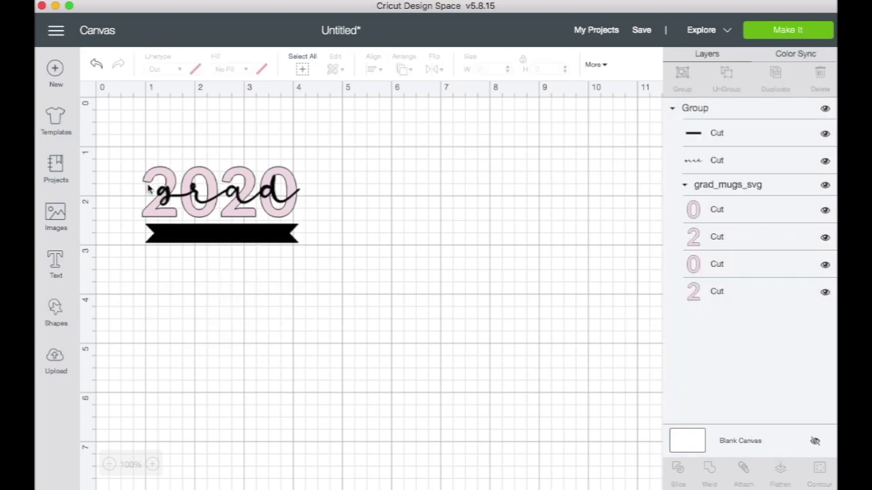
Step: Search templates for 'mug' and apply the Mugs template behind the grad design
left_click(58, 124)
left_click(662, 70)
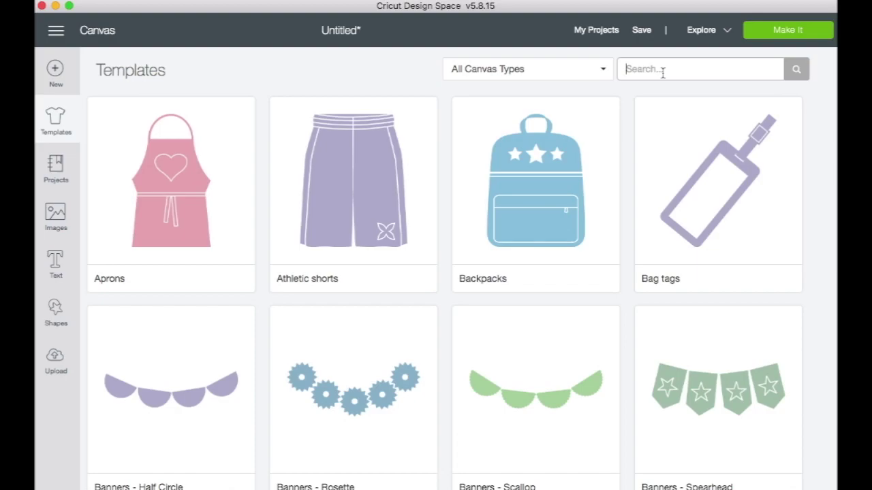
type("mug")
key("Return")
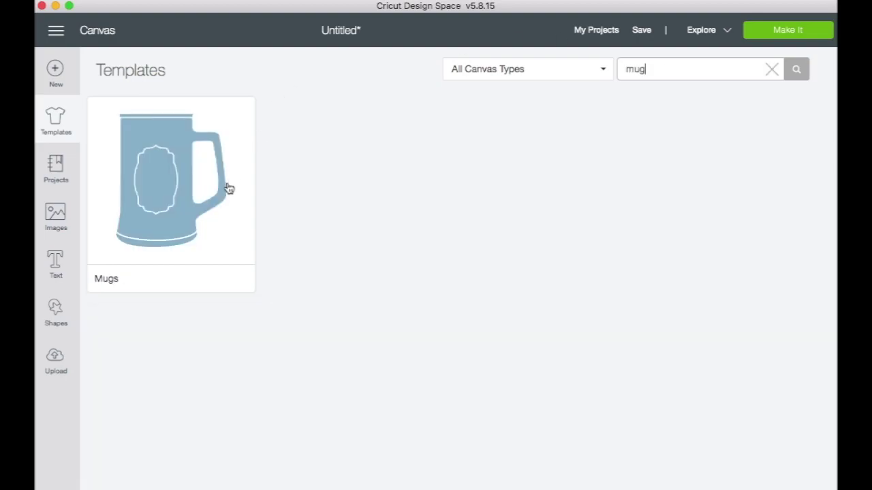
left_click(227, 188)
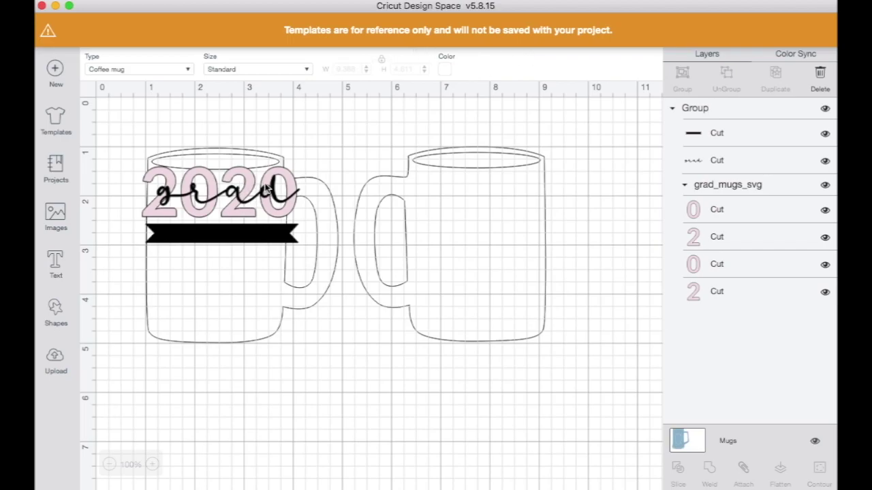
Step: Place the 3.225 x 1.554 in pink 2020 grad design on the left mug's body
left_click_drag(269, 189, 256, 237)
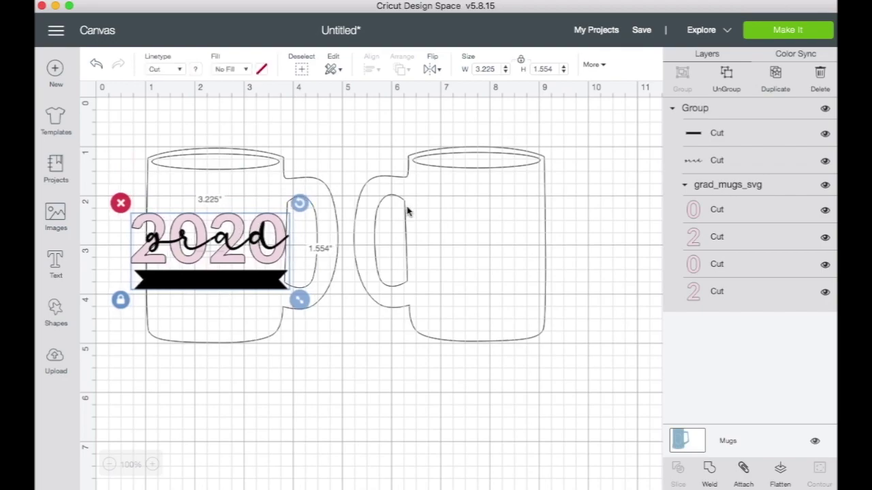
left_click_drag(254, 237, 254, 234)
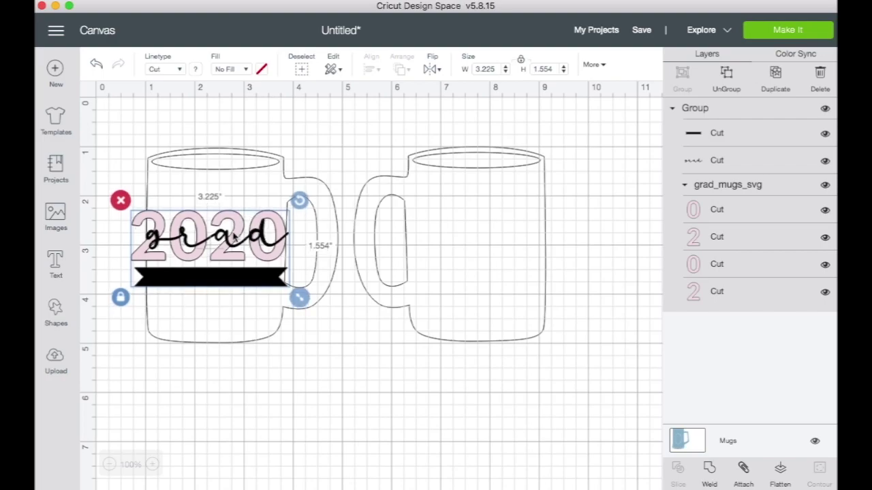
left_click_drag(233, 237, 240, 240)
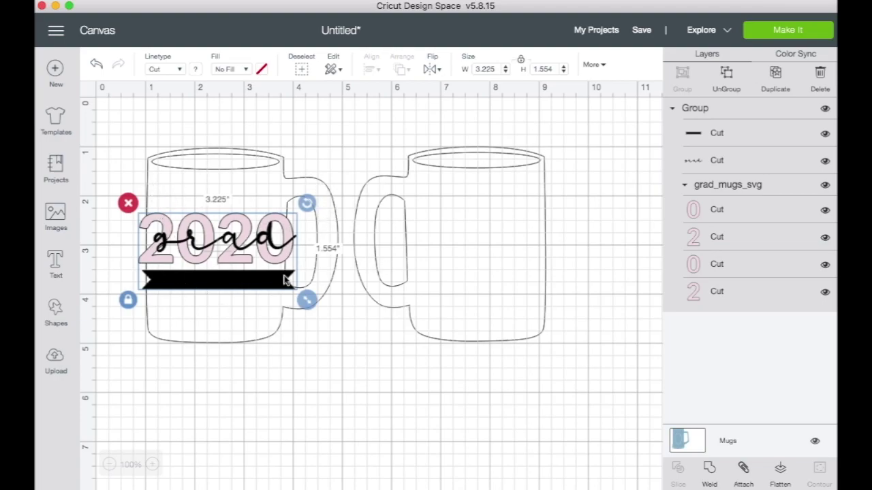
left_click_drag(220, 261, 222, 256)
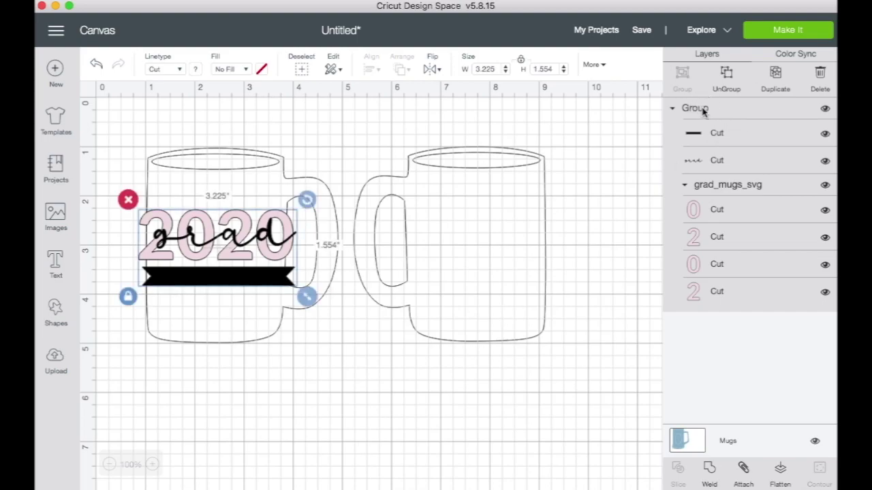
Step: Ungroup the grad design into pieces and add a text box with the graduate's name
left_click(728, 79)
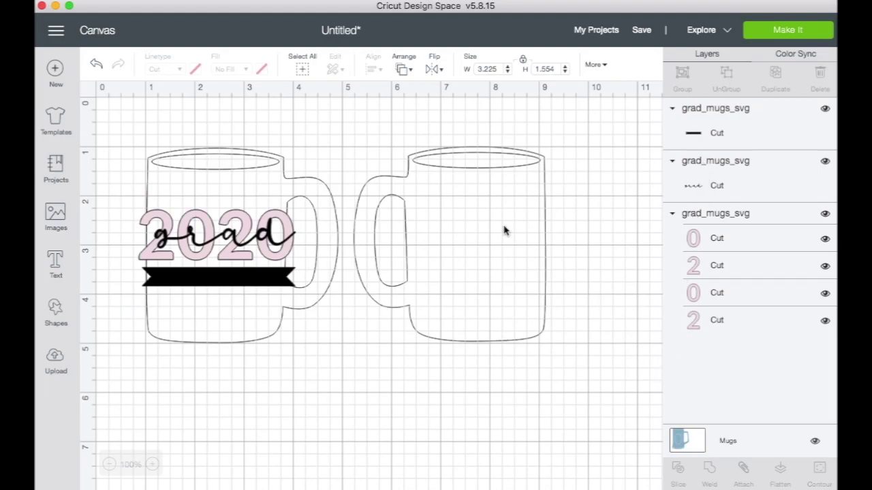
left_click(198, 286)
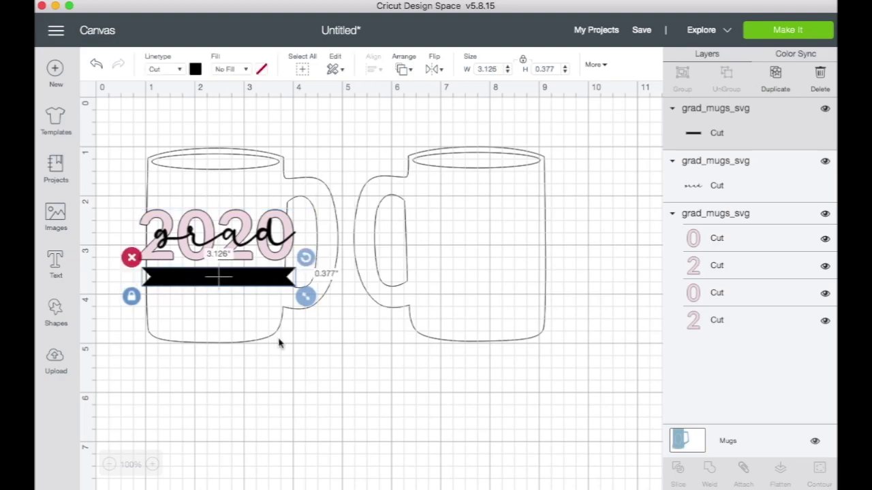
left_click(257, 378)
left_click(55, 262)
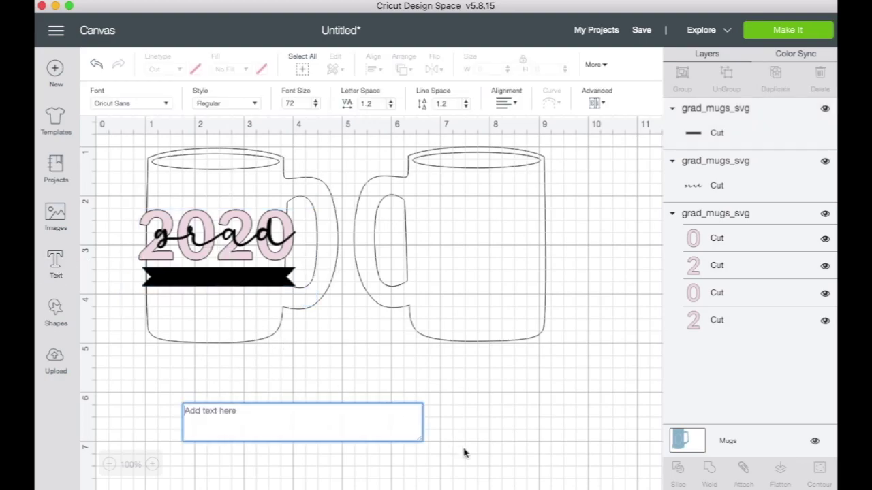
type("ELIZABETH")
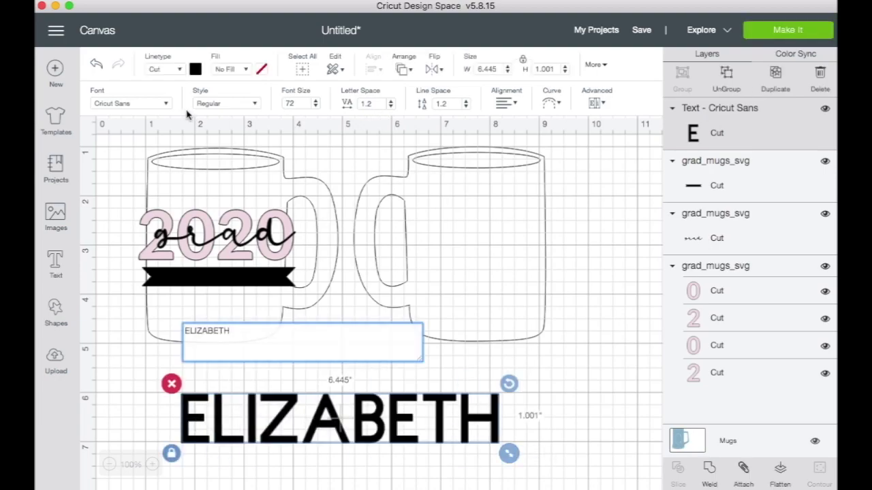
Step: Set the name text in the Baskerville system font
left_click(167, 103)
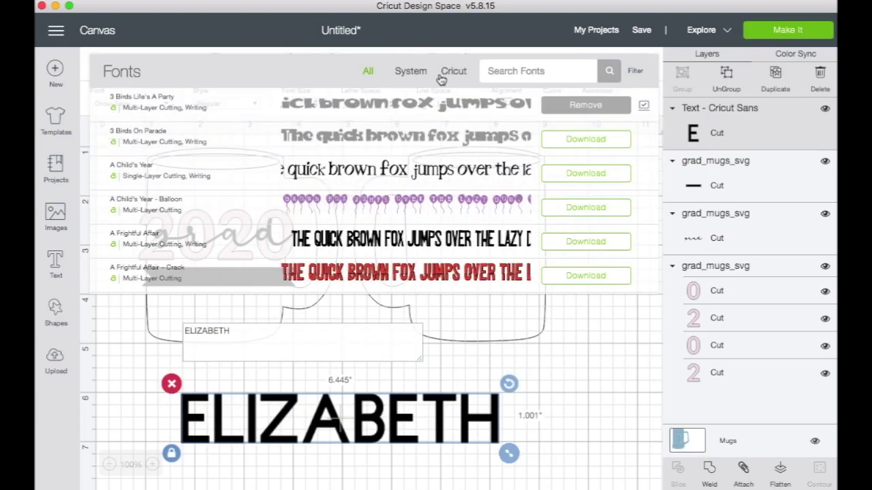
left_click(411, 72)
scroll(352, 189, "down", 6)
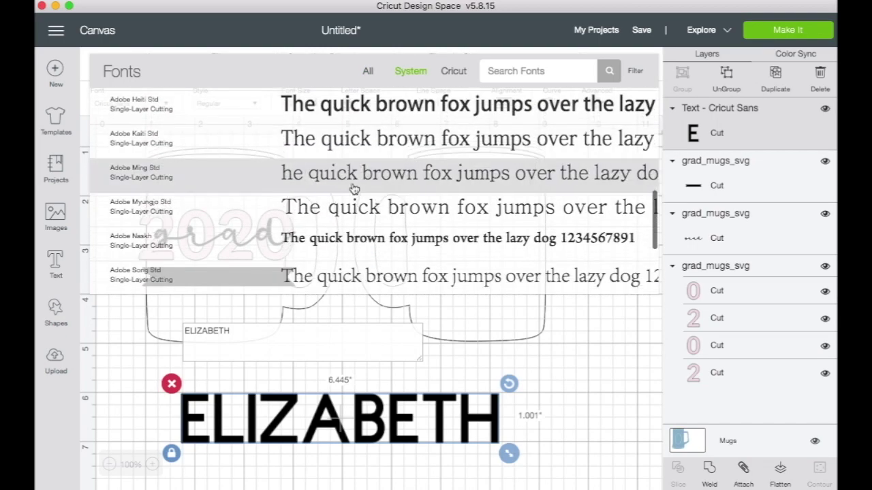
scroll(352, 189, "down", 10)
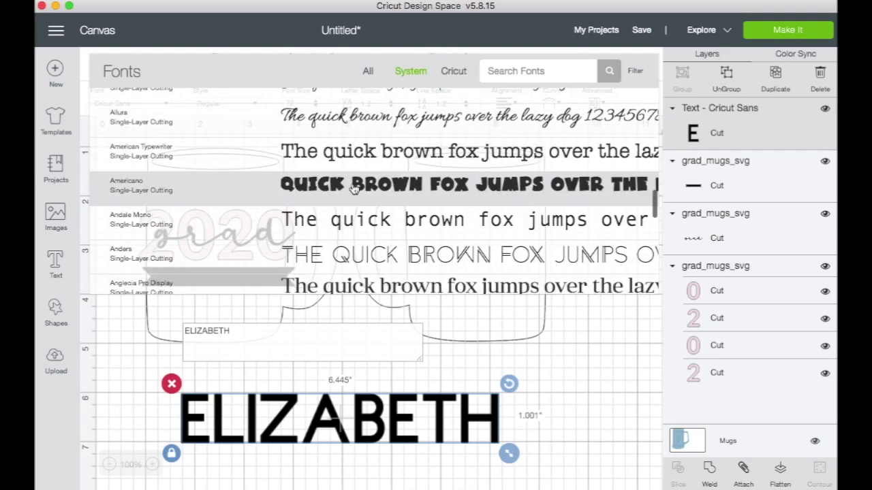
scroll(352, 190, "down", 8)
scroll(352, 190, "down", 8)
scroll(352, 190, "up", 2)
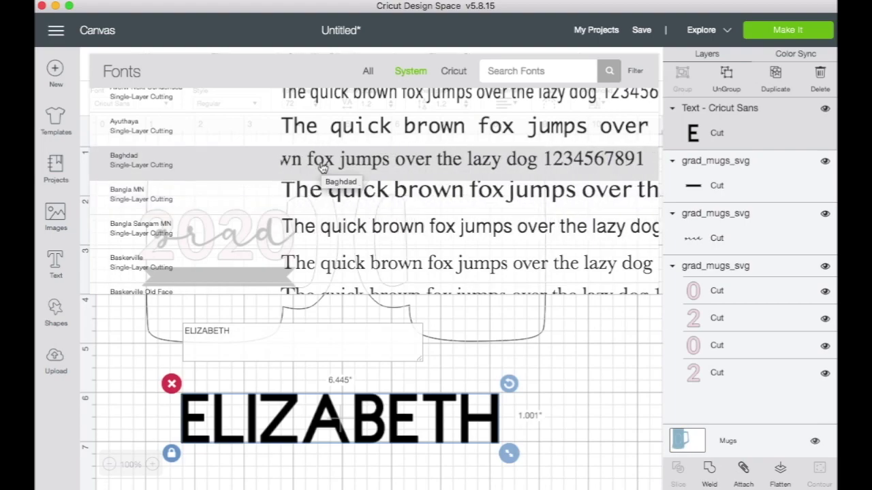
left_click(307, 281)
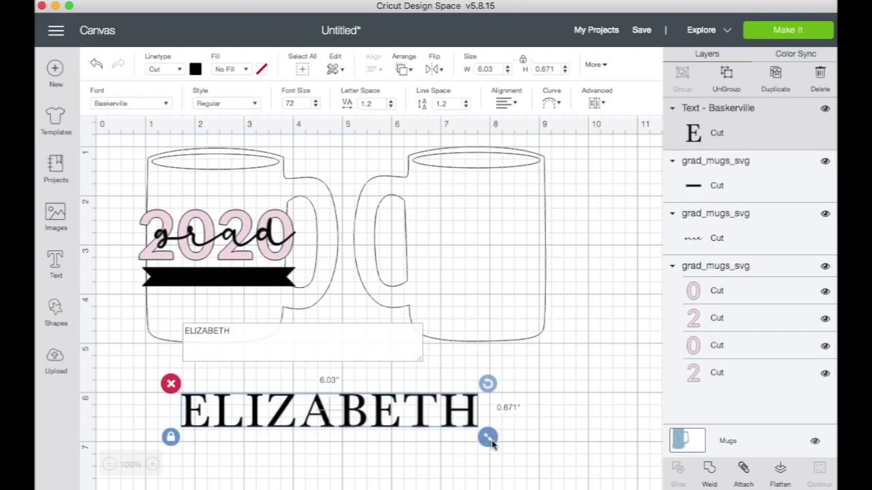
Step: Shrink the name to 2.419 x 0.269 in, colour it white, and fit it on the black banner
left_click_drag(488, 437, 292, 376)
left_click(196, 69)
left_click(210, 194)
mouse_move(331, 400)
left_mouse_down()
mouse_move(290, 397)
mouse_move(327, 406)
left_mouse_up()
left_click_drag(282, 388, 189, 280)
left_click_drag(296, 295, 249, 281)
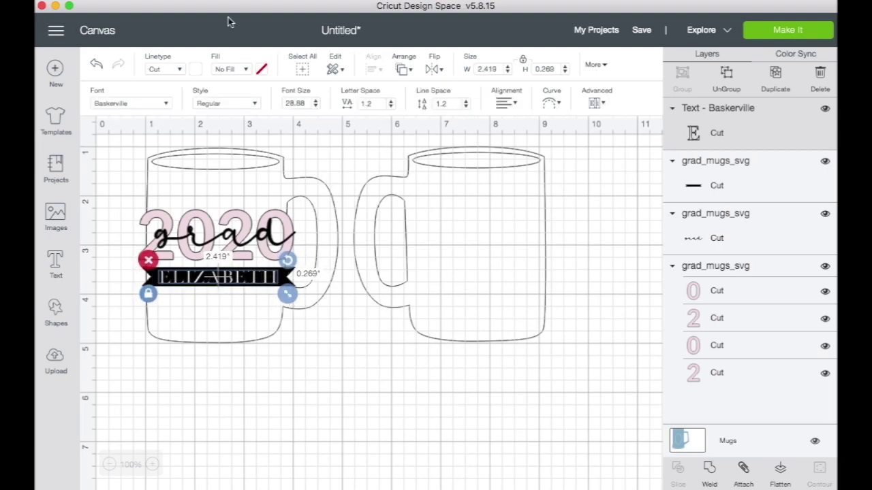
Step: Try Adobe Garamond Pro for the name and set its colour to white
left_click(167, 107)
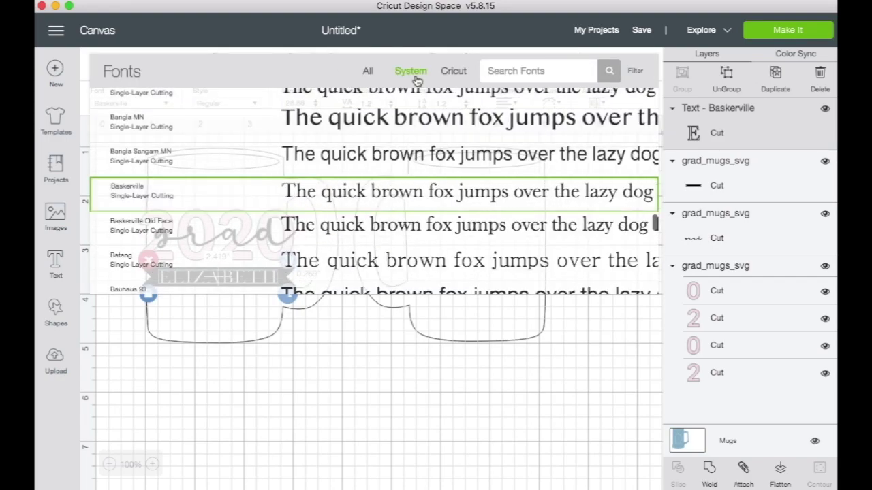
left_click(445, 74)
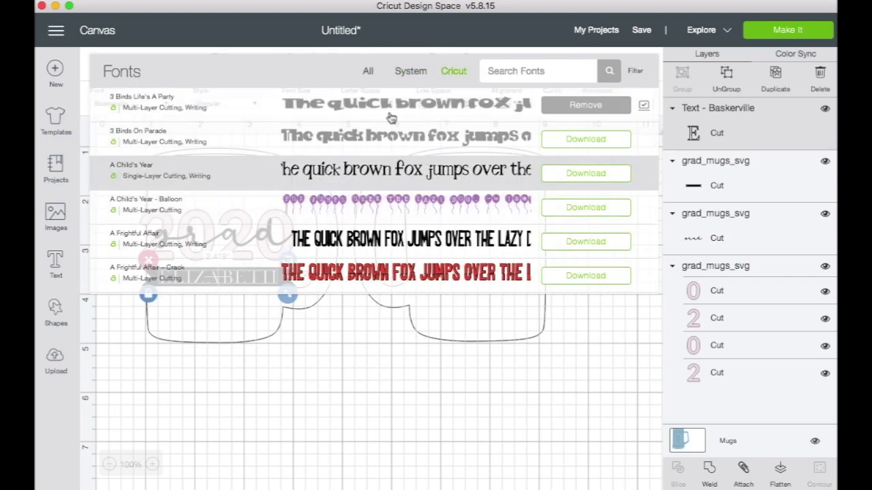
left_click(411, 72)
scroll(350, 189, "down", 5)
scroll(352, 188, "down", 2)
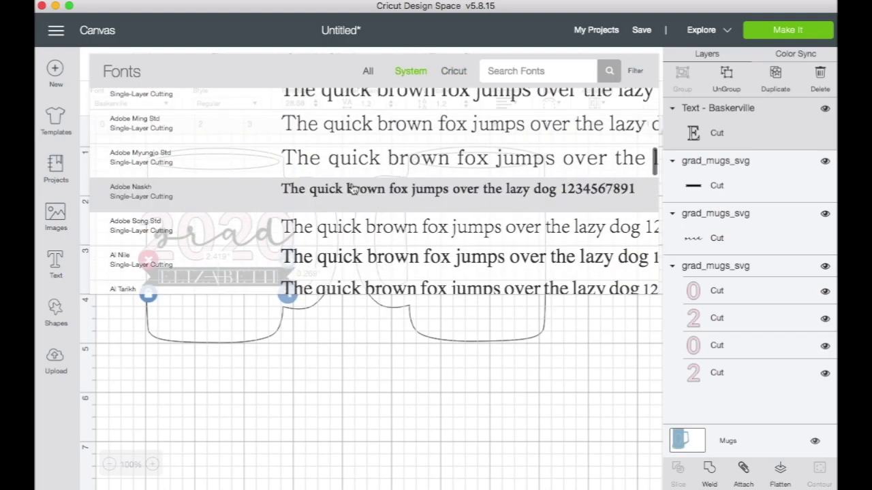
scroll(352, 188, "up", 5)
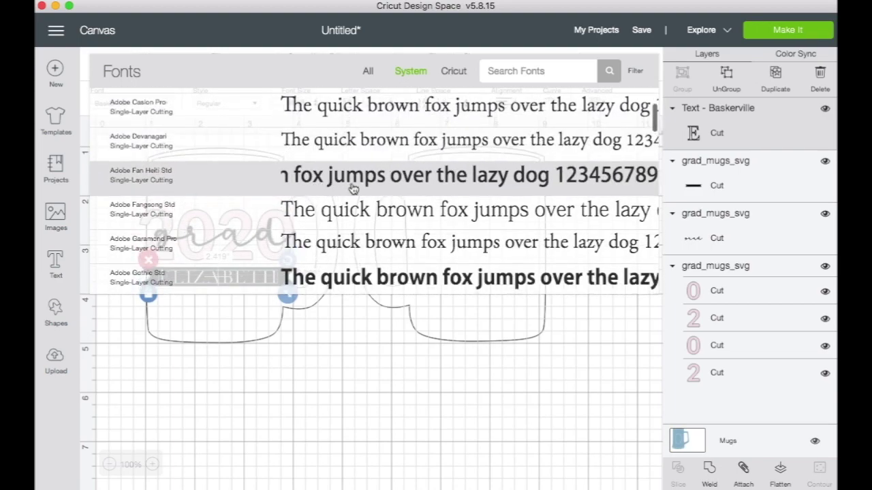
scroll(349, 194, "down", 1)
left_click(337, 221)
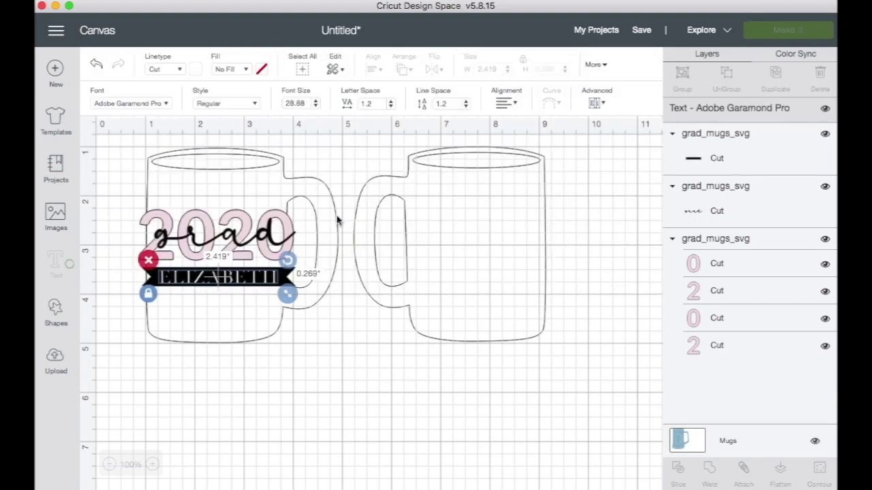
left_click(196, 70)
left_click(211, 198)
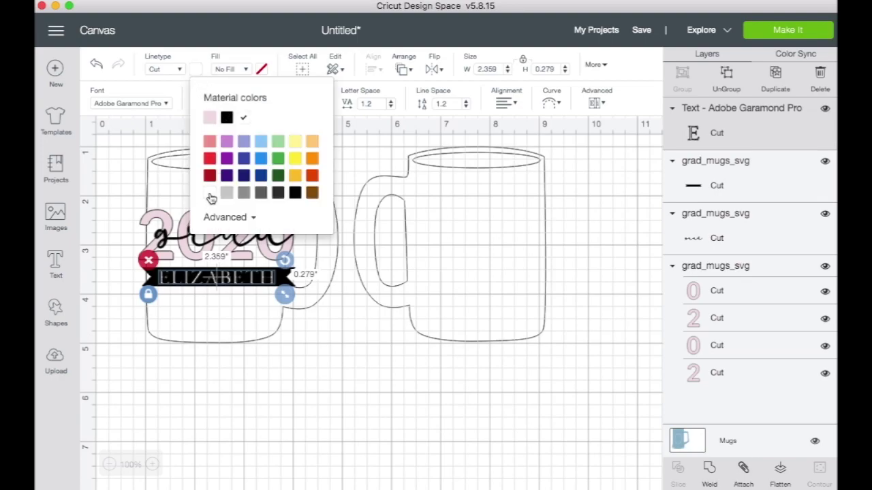
Step: Switch the name to white Antraste, enlarge it slightly, and position it on the banner
left_click(163, 106)
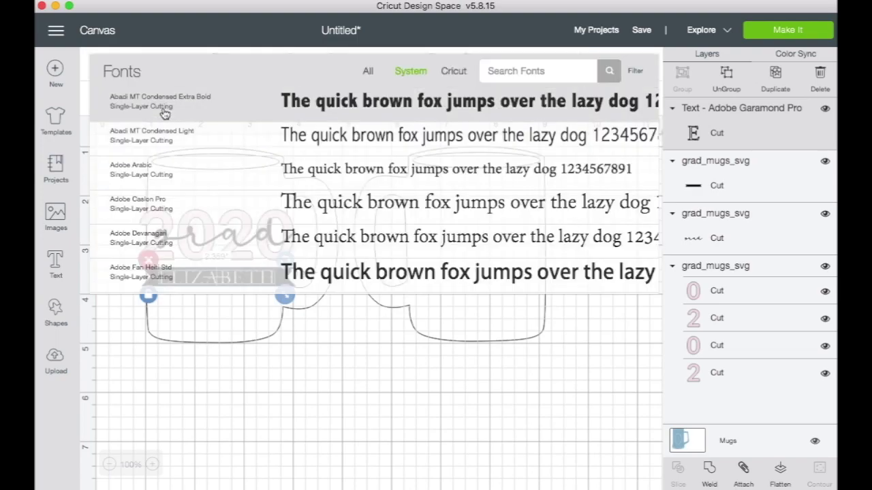
scroll(378, 246, "down", 10)
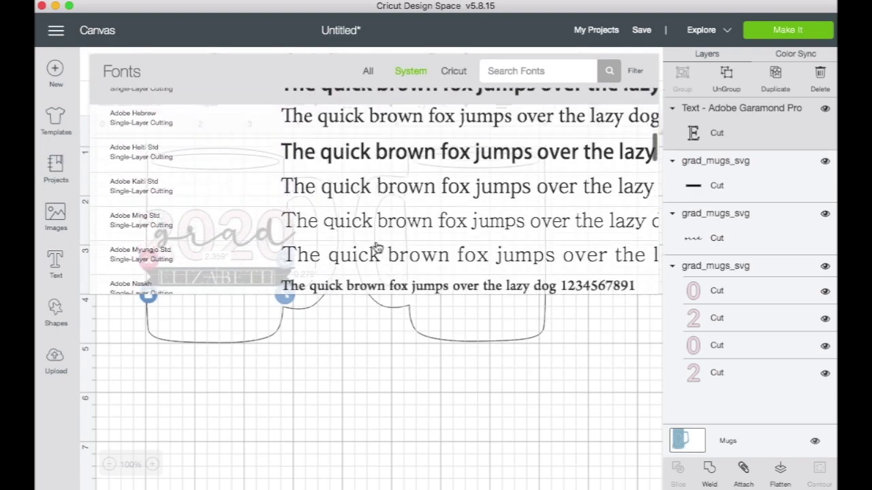
scroll(378, 246, "down", 10)
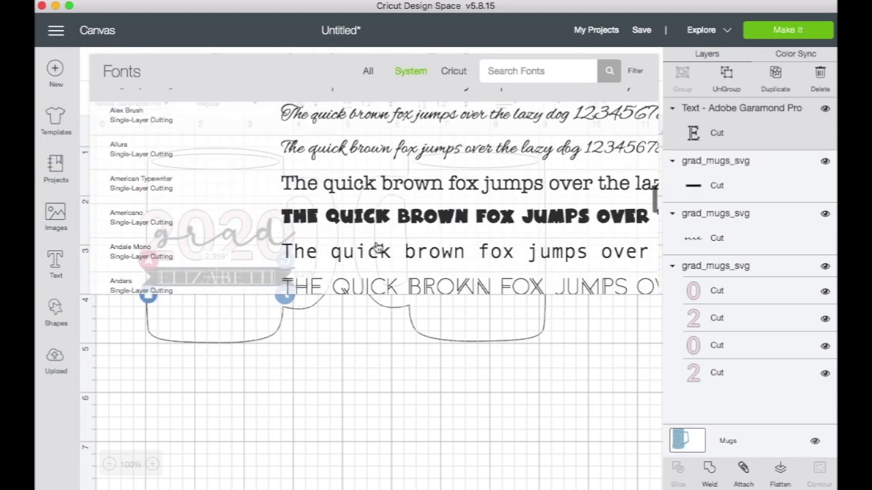
scroll(378, 246, "down", 6)
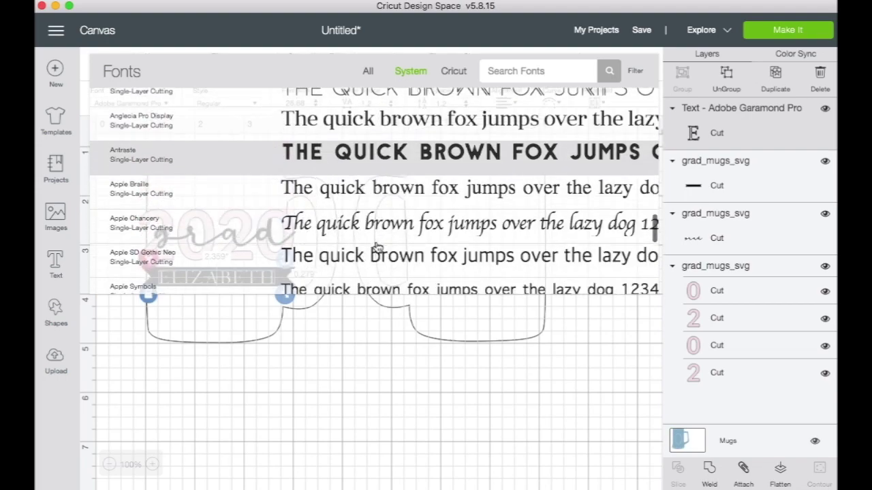
scroll(378, 246, "down", 3)
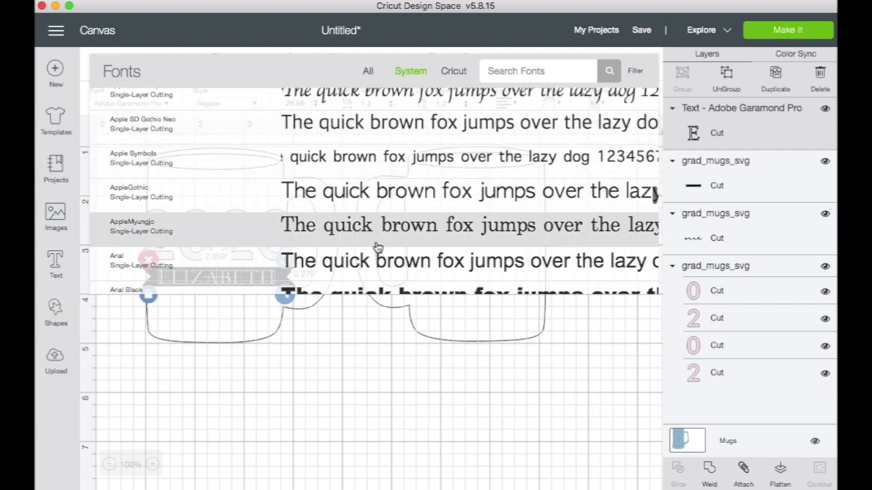
scroll(378, 247, "up", 5)
scroll(378, 246, "up", 1)
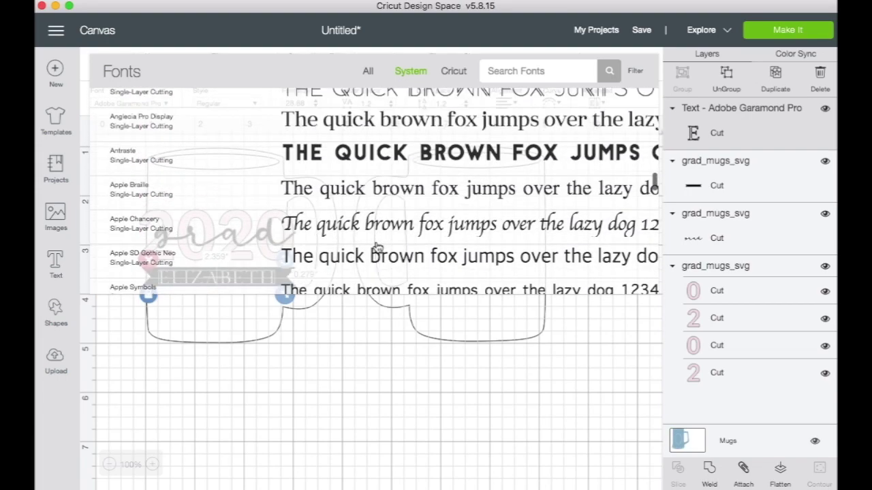
left_click(350, 155)
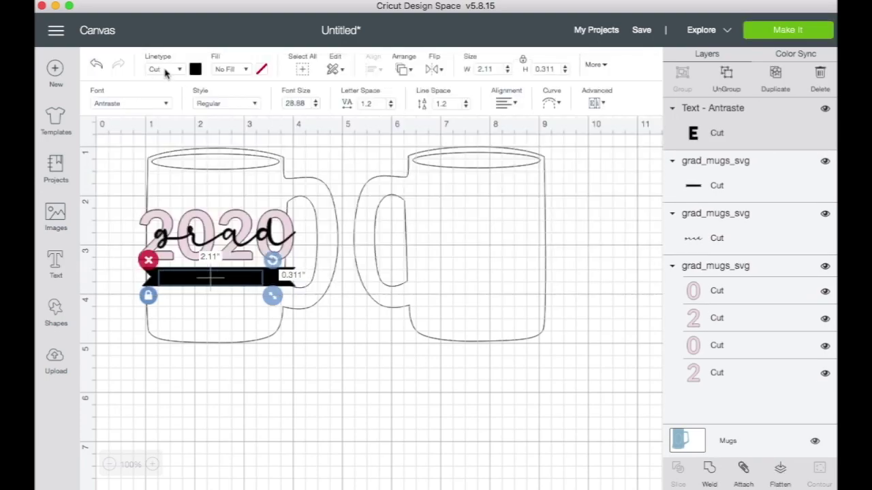
left_click(199, 69)
left_click(209, 194)
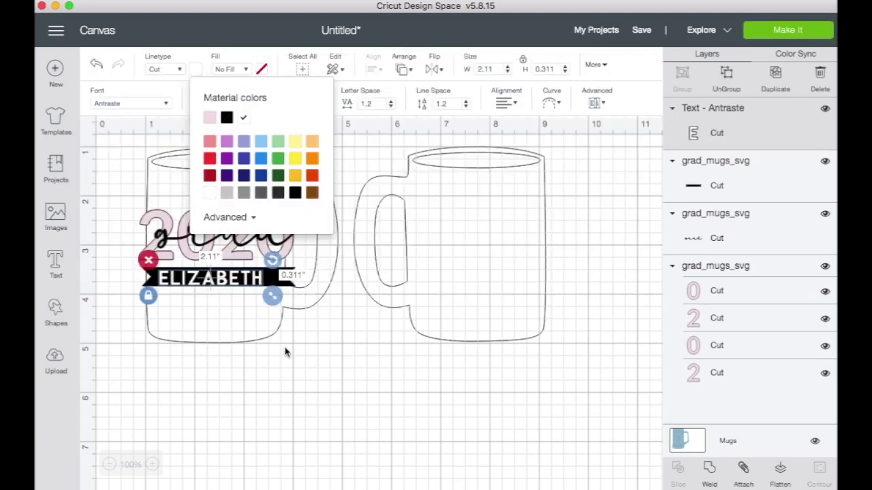
left_click_drag(273, 295, 286, 299)
mouse_move(243, 282)
left_mouse_down()
mouse_move(284, 296)
mouse_move(229, 279)
left_mouse_up()
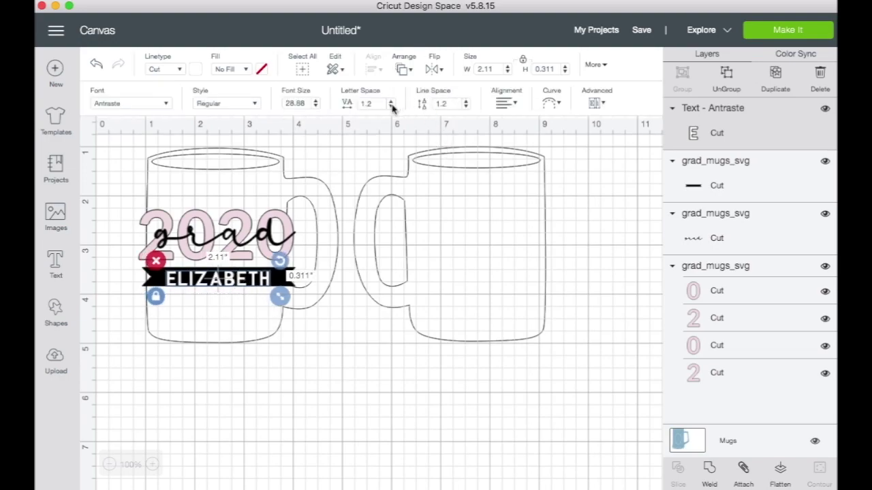
Step: Set letter spacing to 2.2 and center the banner and name under the 2020 design at 175% zoom
left_click(372, 103)
key("Return")
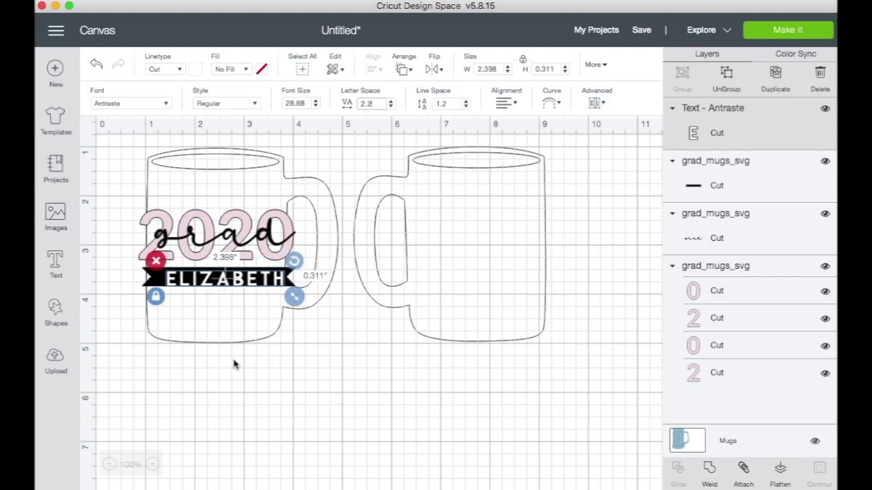
left_click(152, 464)
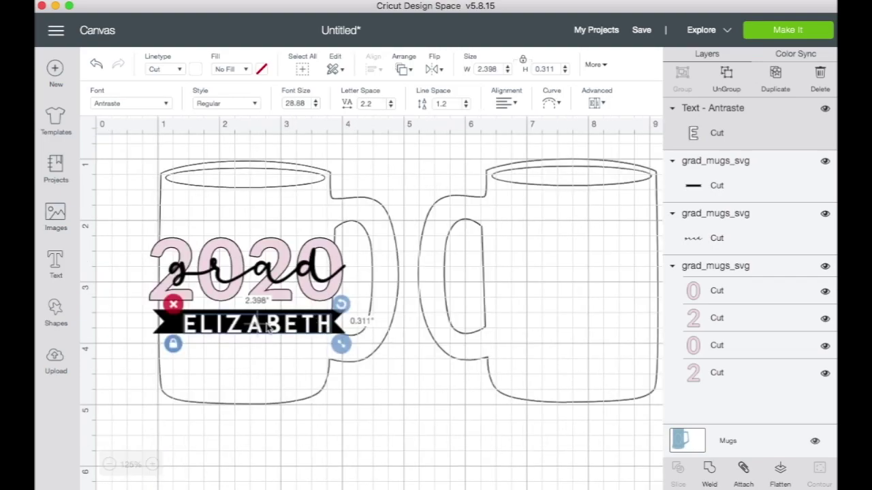
left_click_drag(269, 327, 253, 322)
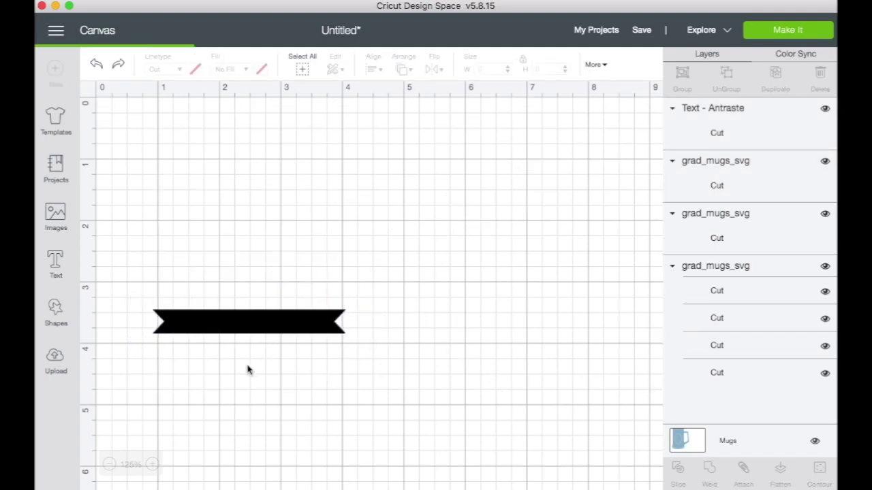
left_click(152, 463)
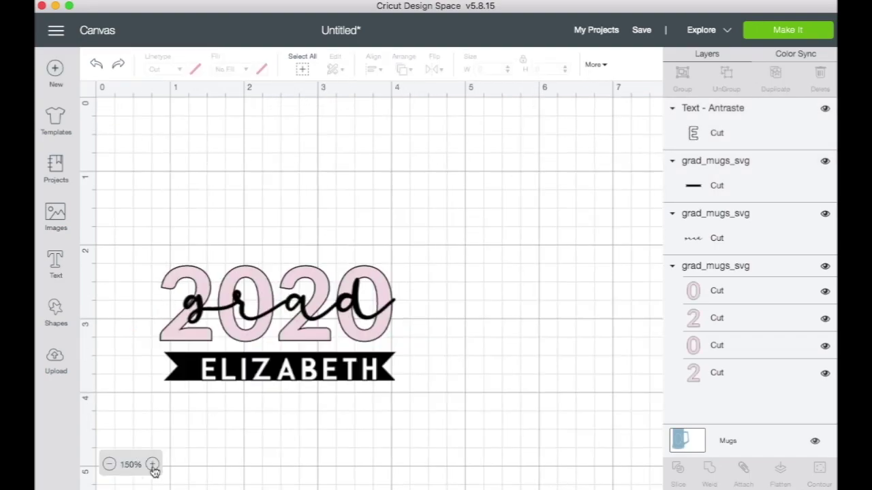
left_click(151, 463)
left_click_drag(286, 412, 285, 413)
left_click(531, 288)
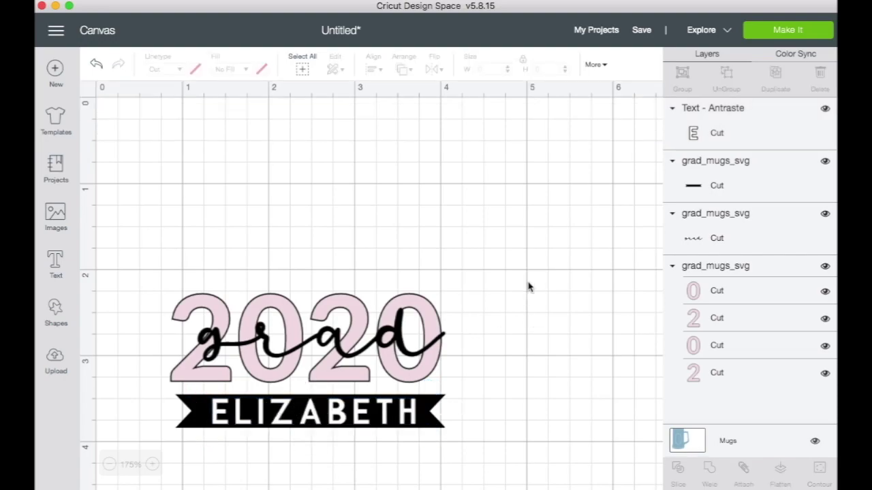
left_click(413, 418)
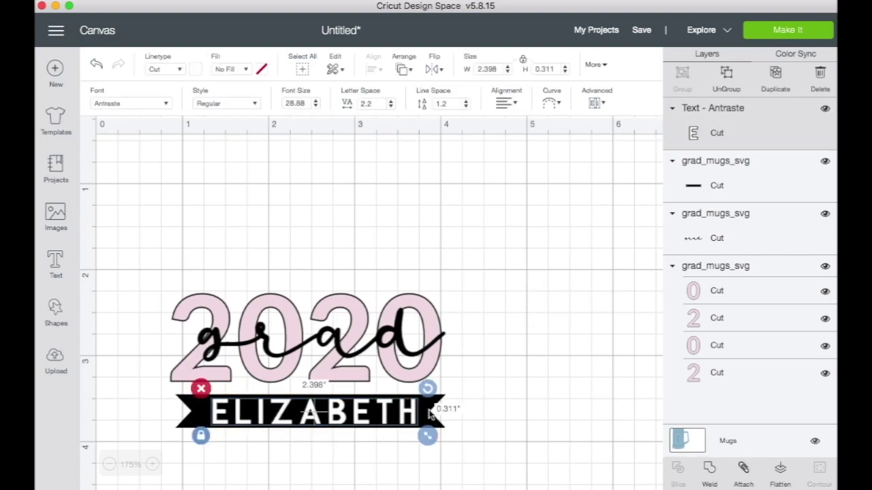
Step: Slice the name out of the black banner and move the two leftover letter pieces aside
left_click(430, 414, "shift")
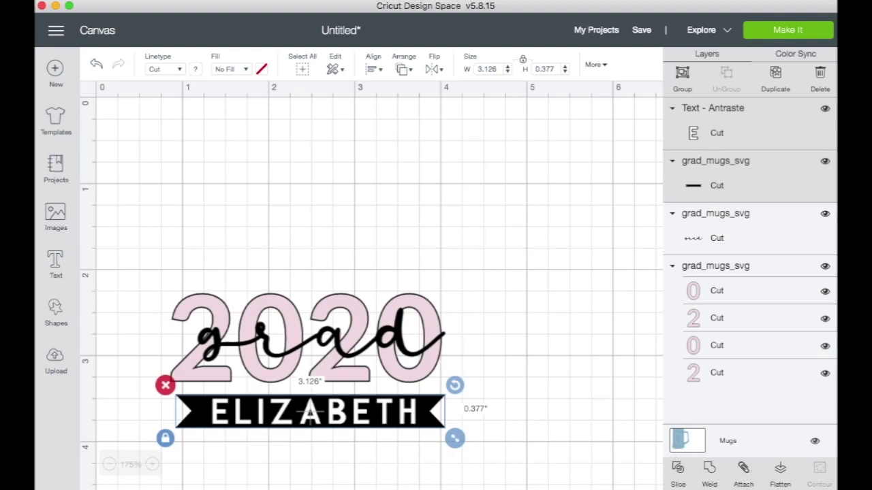
left_click(679, 470)
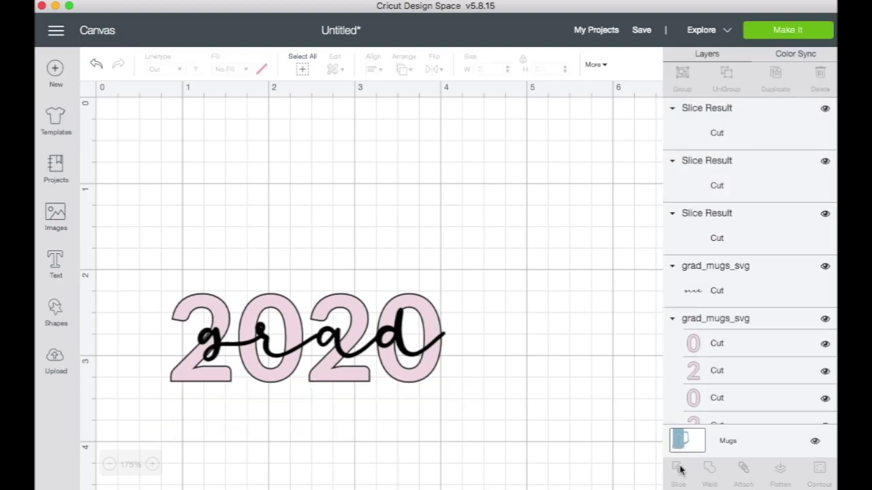
left_click(704, 134)
left_click_drag(344, 416, 511, 230)
left_click(725, 173)
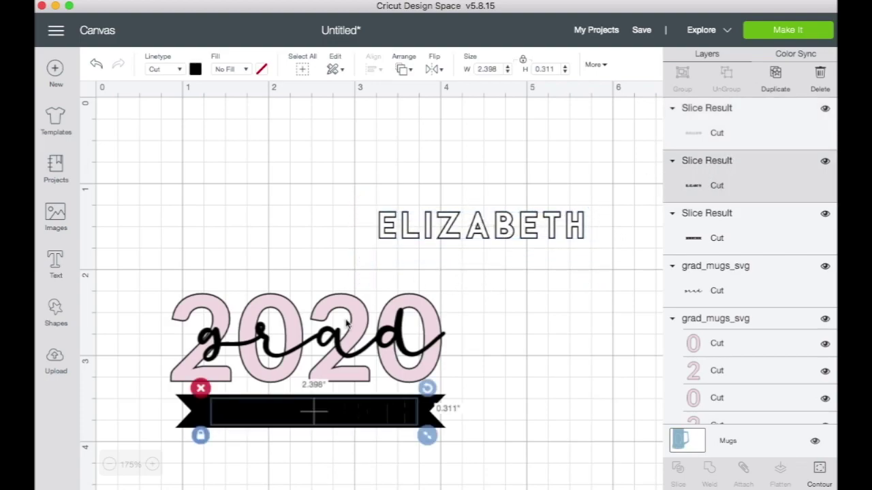
left_click_drag(322, 413, 494, 175)
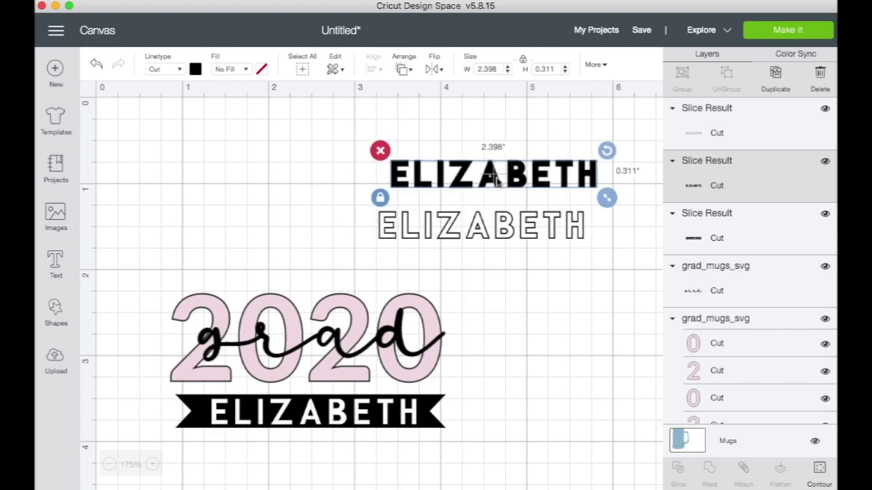
left_click(709, 128)
left_click(702, 184)
left_click(697, 243)
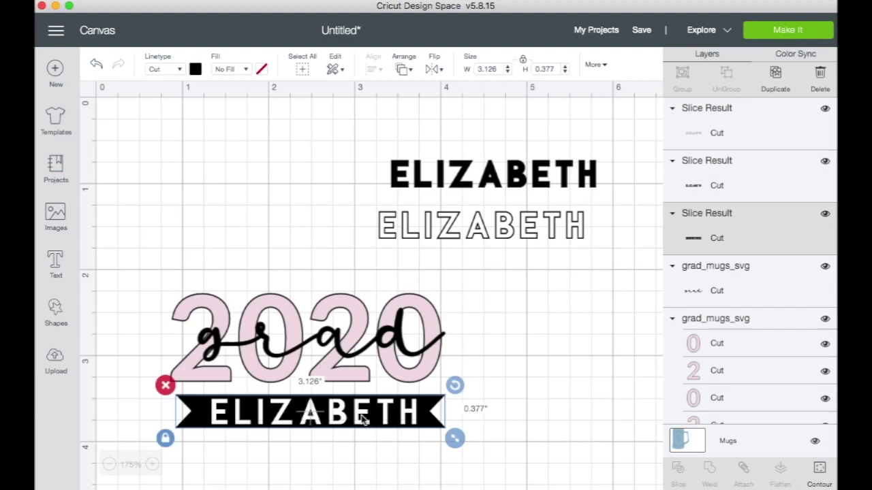
Step: Delete the outlined and solid black leftover letter pieces
left_click(560, 226)
left_click(820, 77)
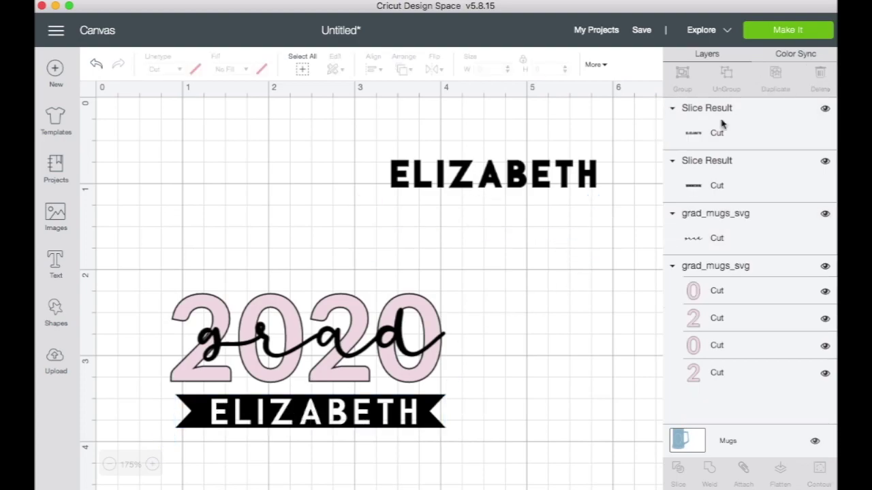
left_click(529, 171)
left_click(820, 77)
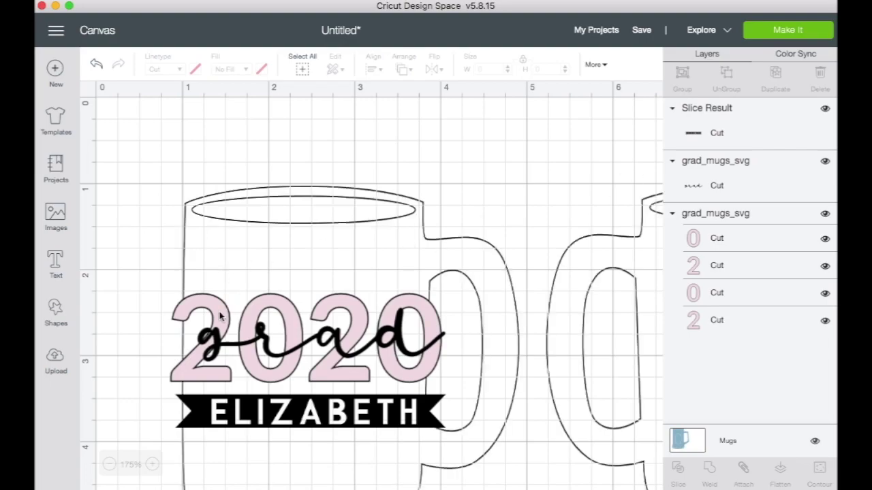
Step: Attach the grad script to the sliced banner, after undoing an attach-everything attempt
left_click(715, 319)
left_click(711, 132, "shift")
left_click(711, 179, "shift")
left_click(713, 216, "shift")
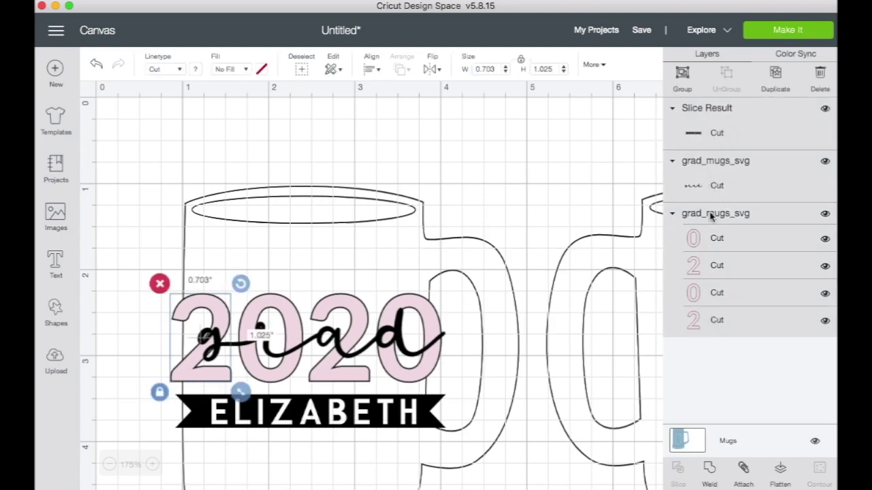
left_click(745, 470)
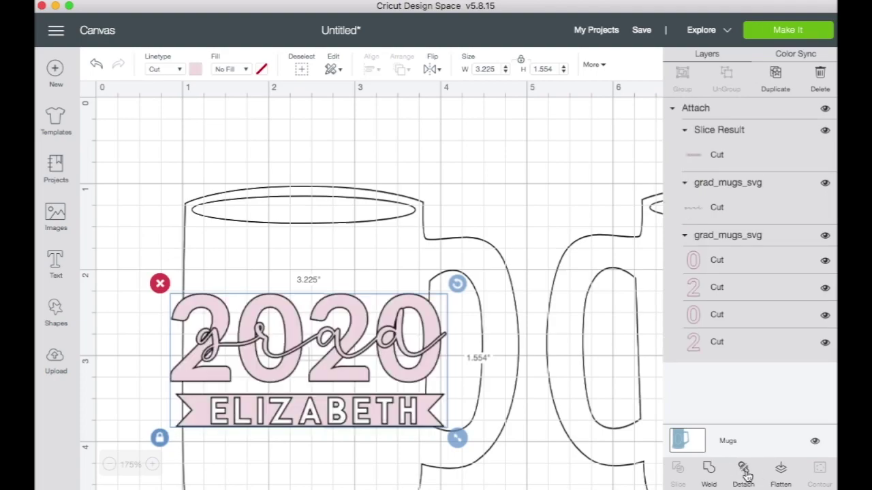
key("ctrl+z")
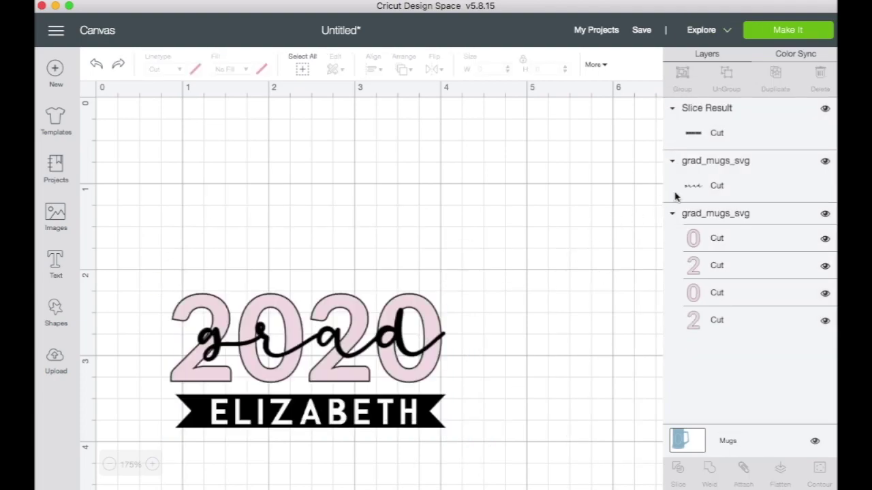
left_click(718, 186)
left_click(719, 133, "shift")
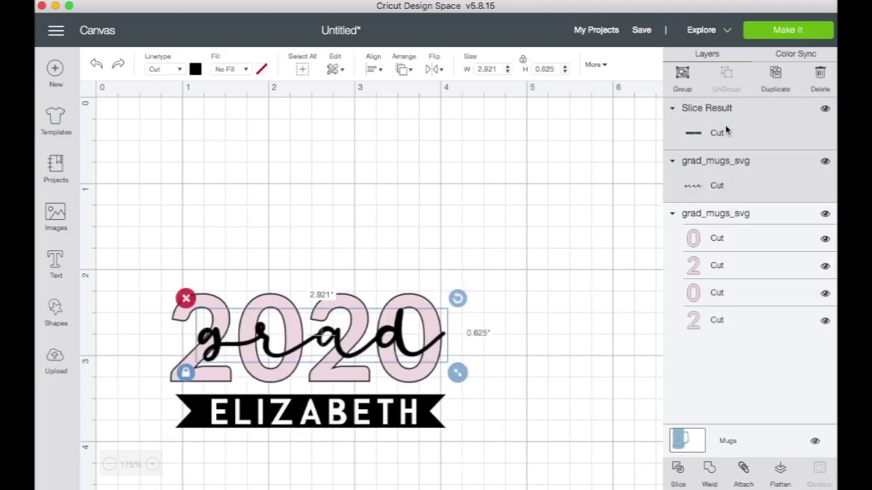
left_click(743, 470)
Step: Attach the four 2020 digit layers together and clear the selection
left_click(728, 264)
left_click(714, 292, "shift")
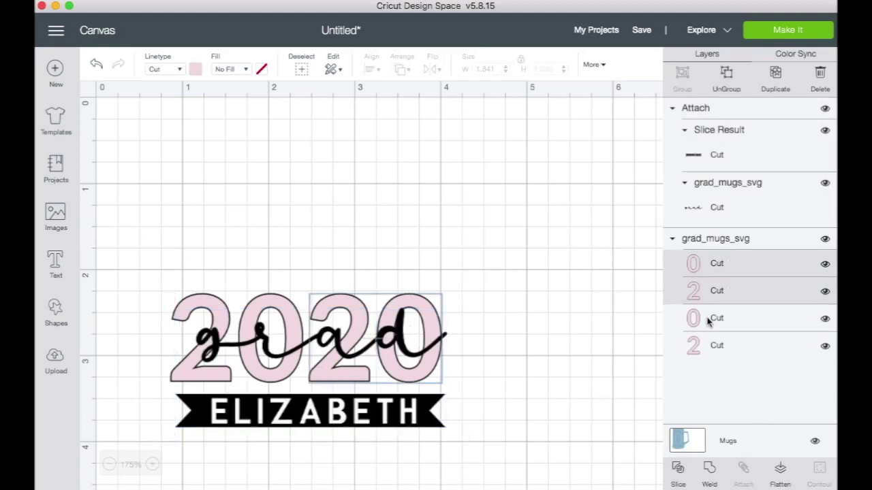
left_click(708, 322, "shift")
left_click(702, 347, "shift")
left_click(743, 470)
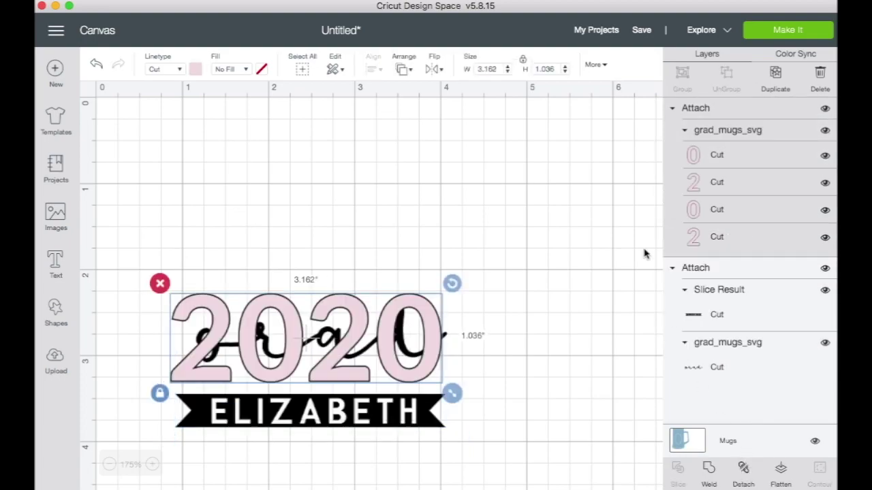
left_click(572, 247)
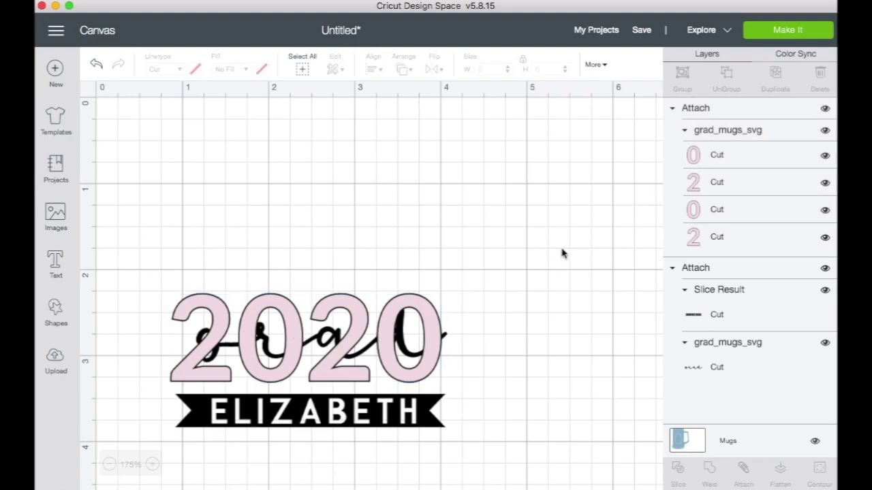
Step: Send the mug design to mat preparation, compare the pink 2020 and black grad/ELIZABETH mats, then cancel
left_click(767, 36)
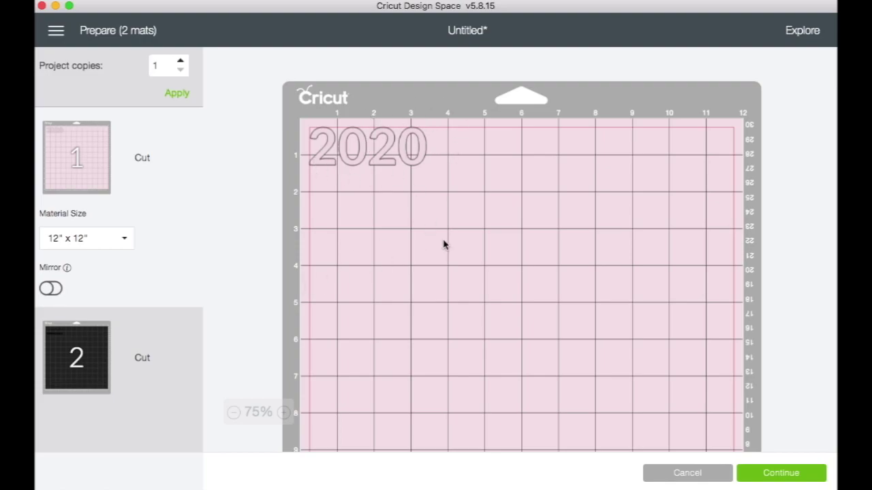
left_click(138, 399)
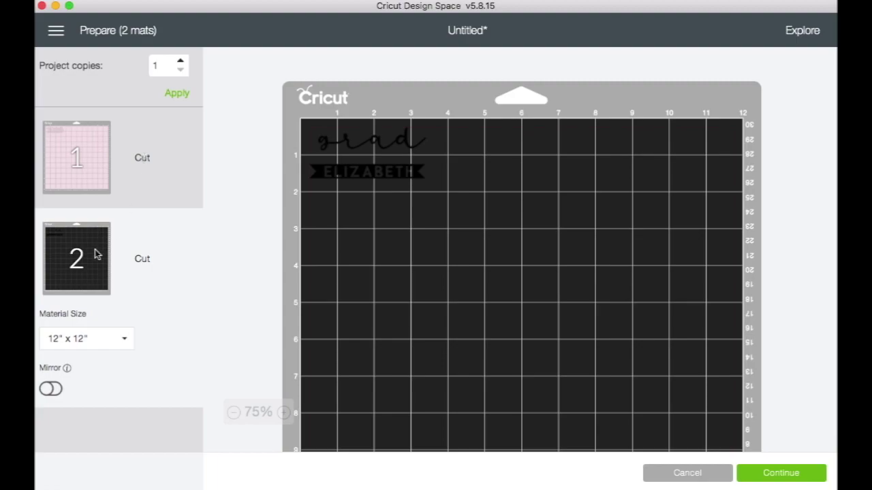
left_click(94, 159)
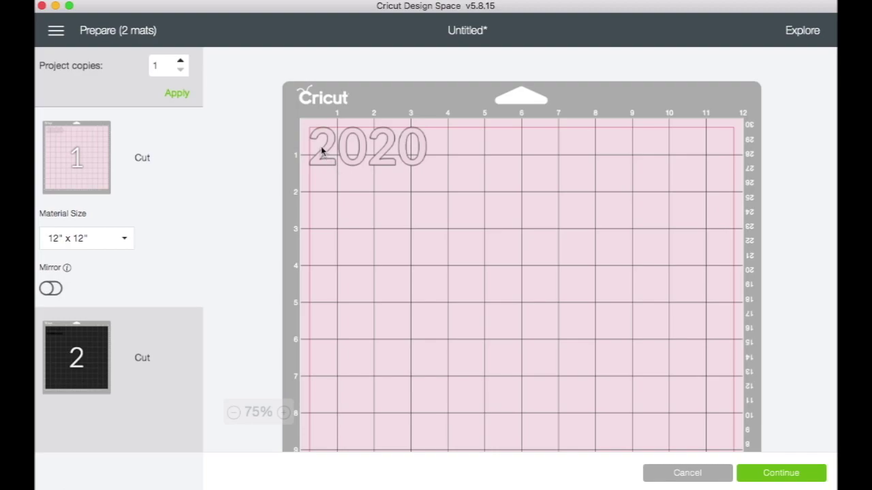
left_click(109, 365)
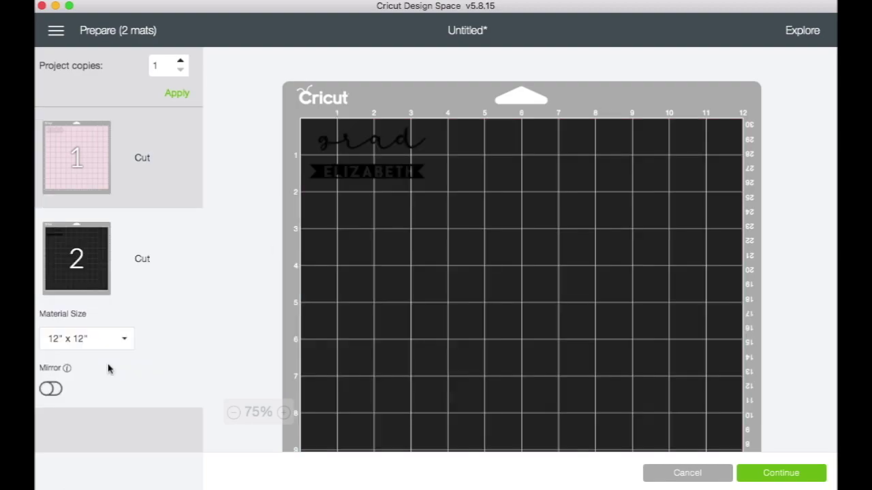
left_click(72, 185)
left_click(70, 341)
left_click(97, 174)
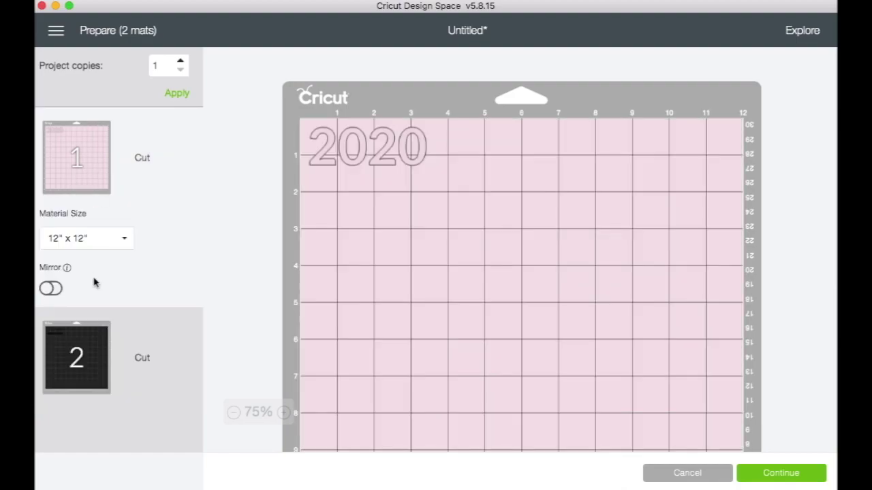
left_click(90, 345)
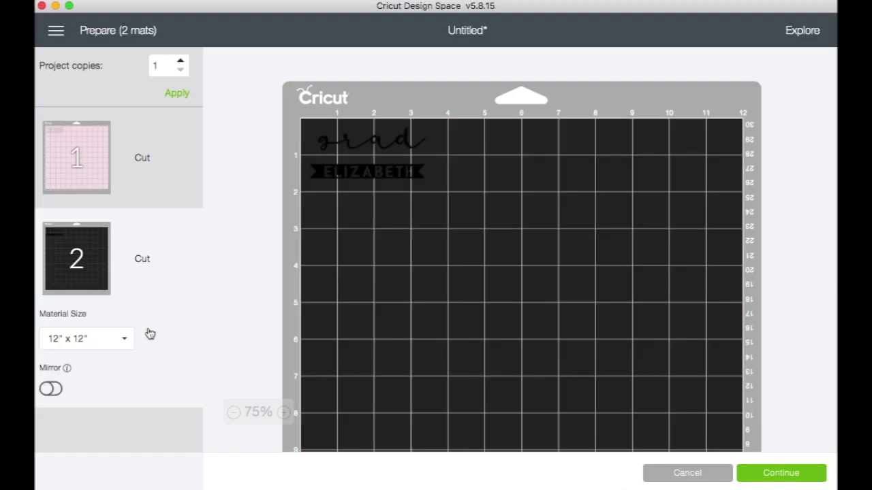
left_click(687, 473)
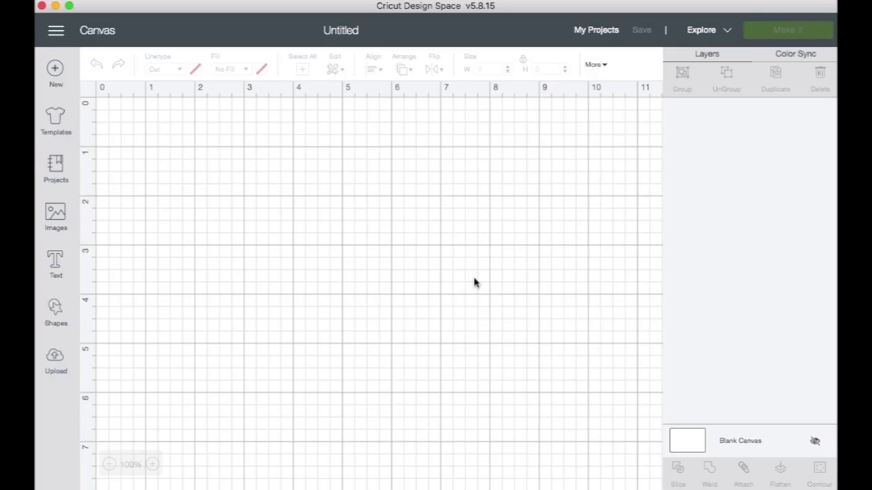
Step: Insert the uploaded grad_cap image (7.481 x 10.515 in) onto a new canvas and nudge it into place
left_click(55, 359)
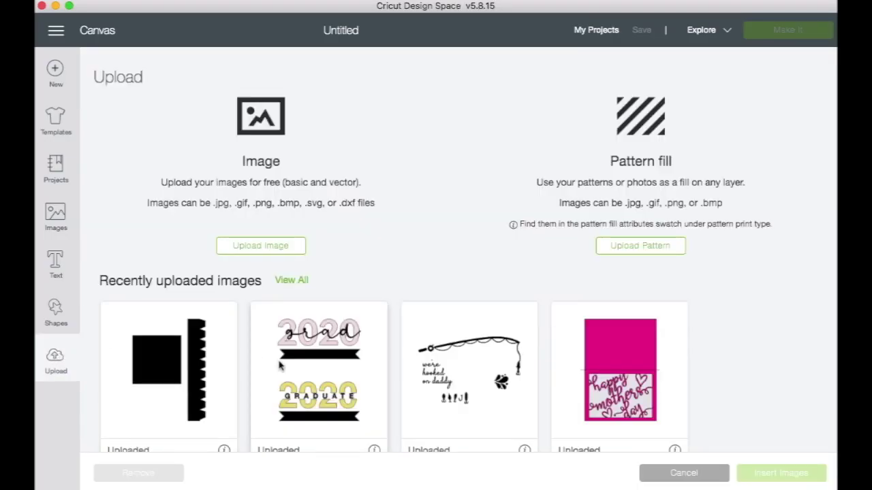
left_click(216, 369)
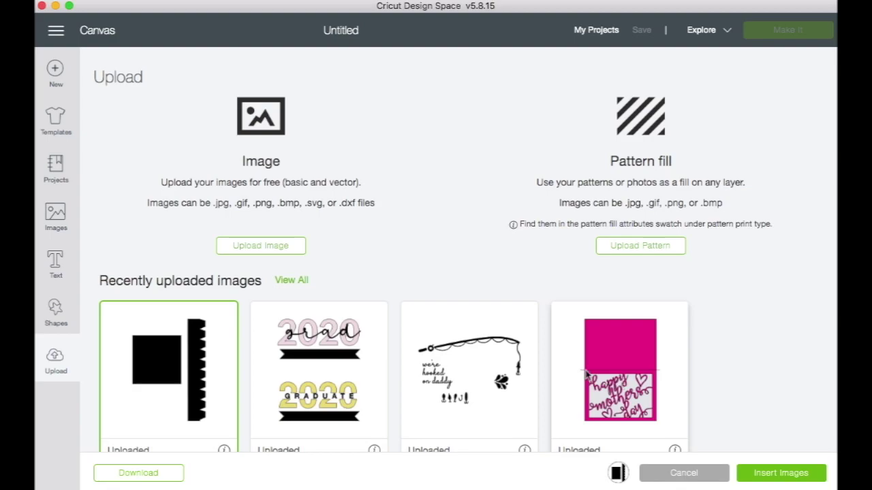
left_click(770, 477)
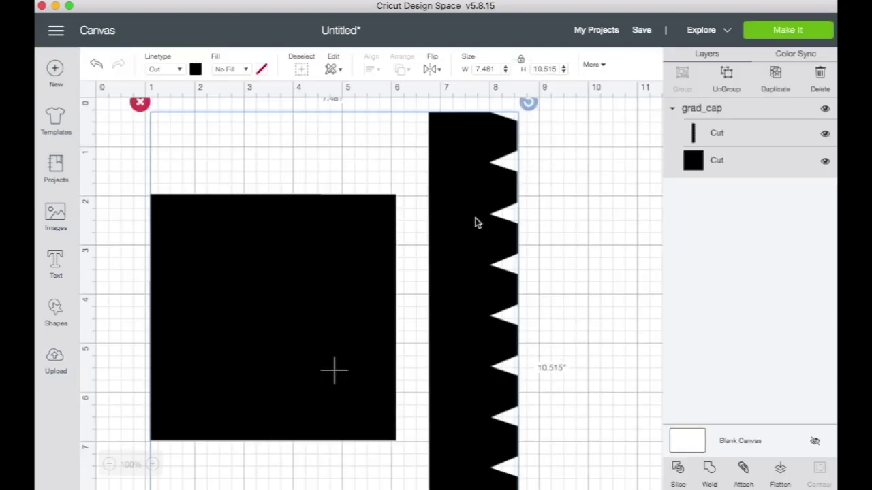
left_click_drag(476, 224, 453, 223)
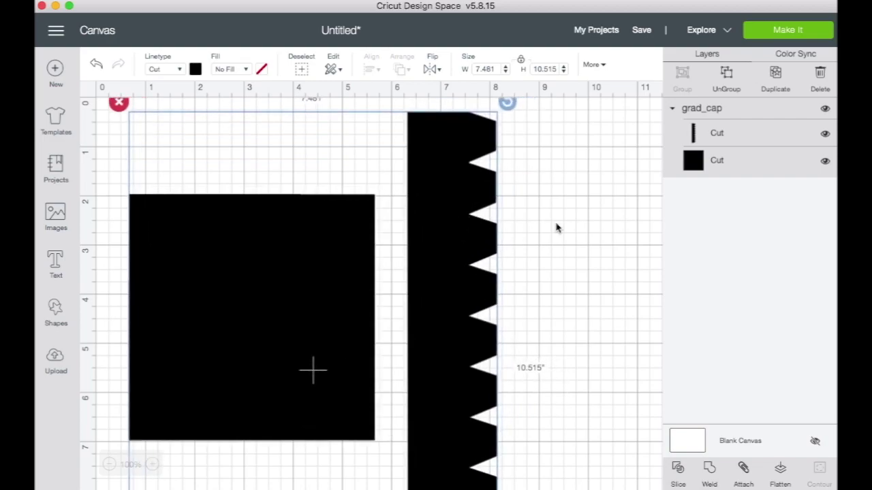
mouse_move(478, 188)
left_mouse_down()
mouse_move(502, 195)
mouse_move(492, 202)
mouse_move(470, 189)
left_mouse_up()
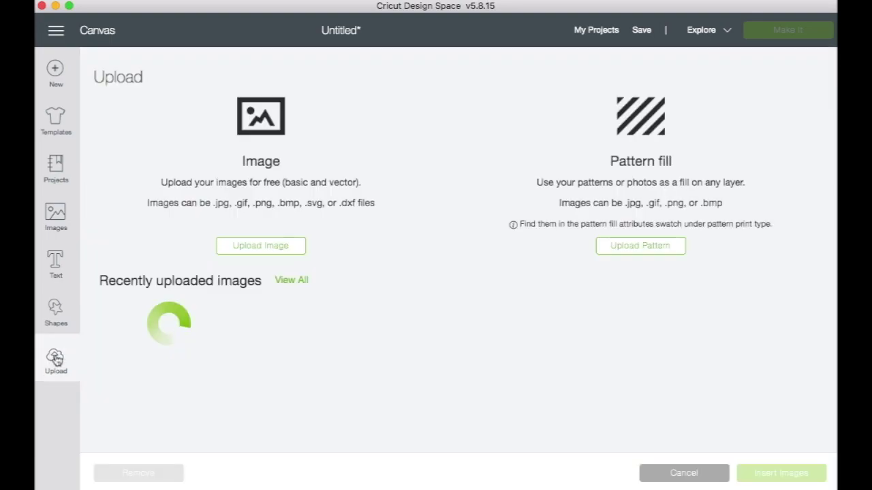
Step: Upload congrats_grad_card_2020.svg from the computer, save it, and select its thumbnail
left_click(261, 246)
left_click(456, 258)
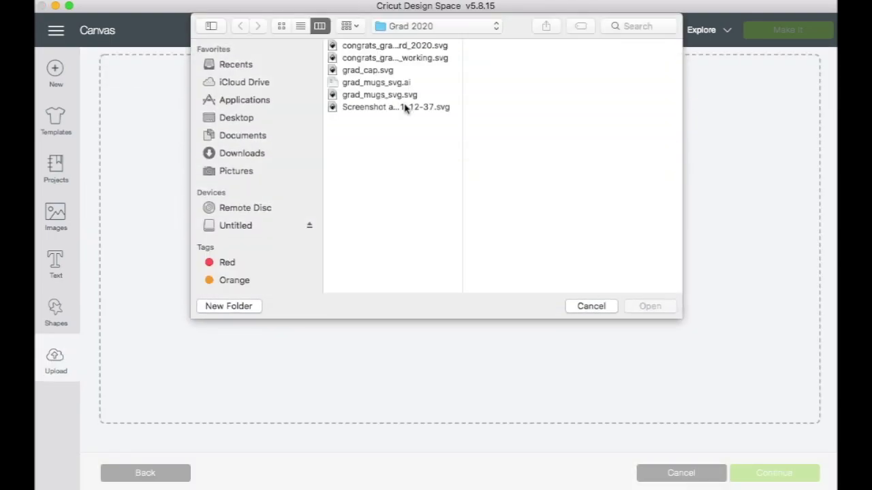
left_click(372, 46)
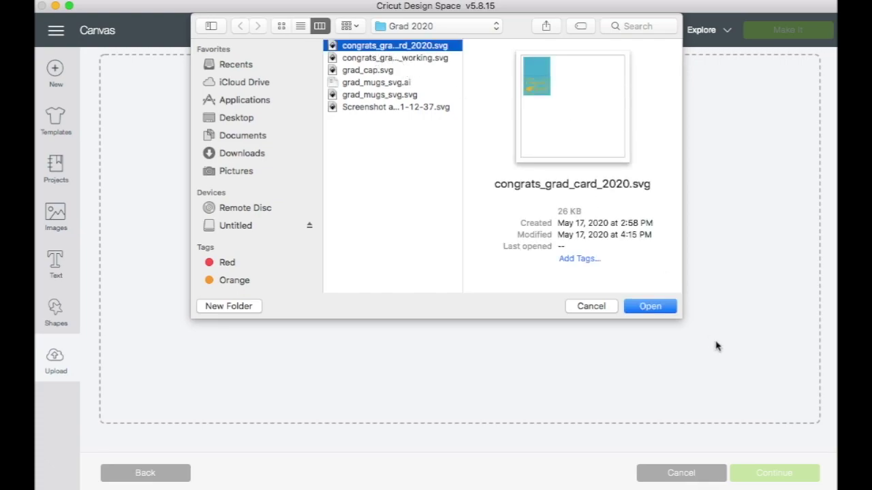
left_click(650, 306)
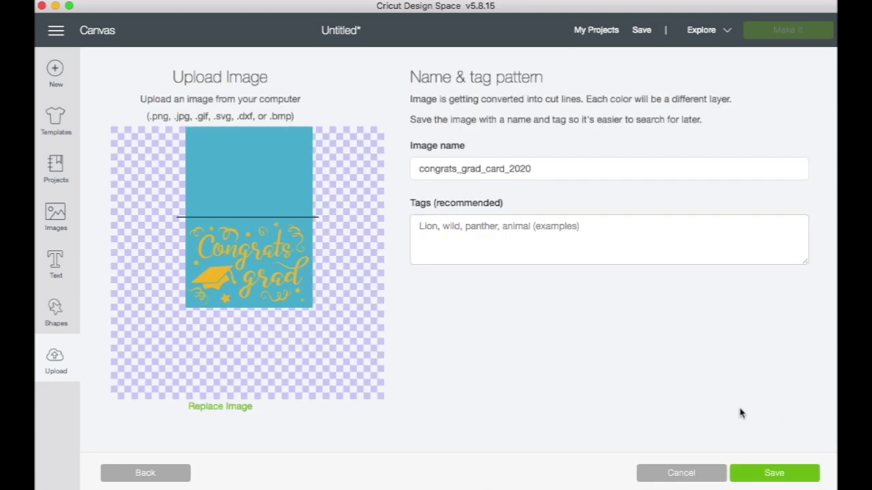
left_click(735, 476)
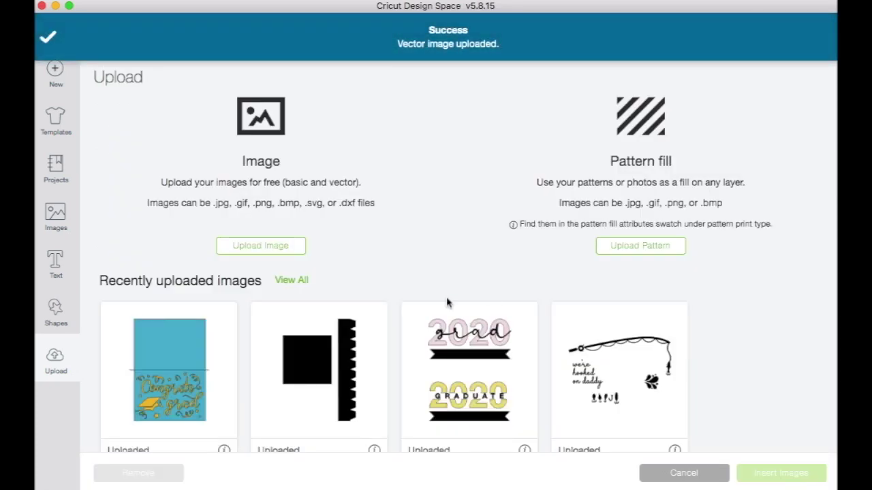
left_click(209, 326)
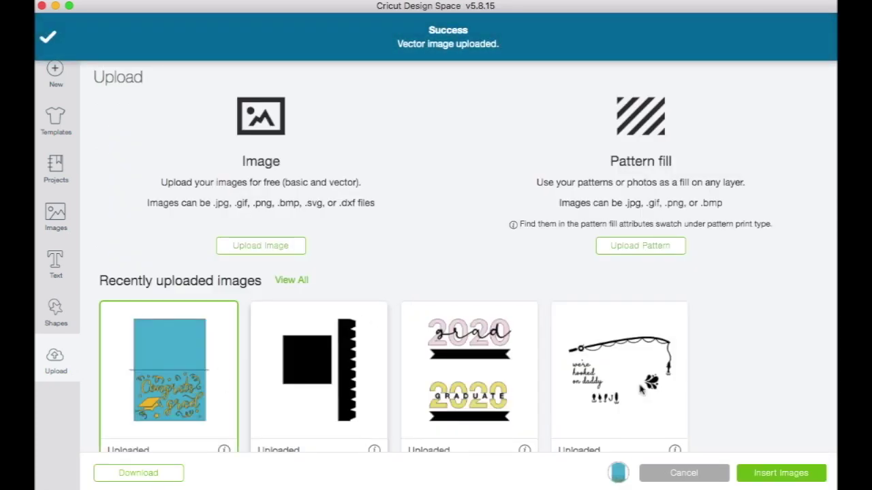
Step: Insert the card image and change its fold-line layer from Cut to Score
left_click(801, 481)
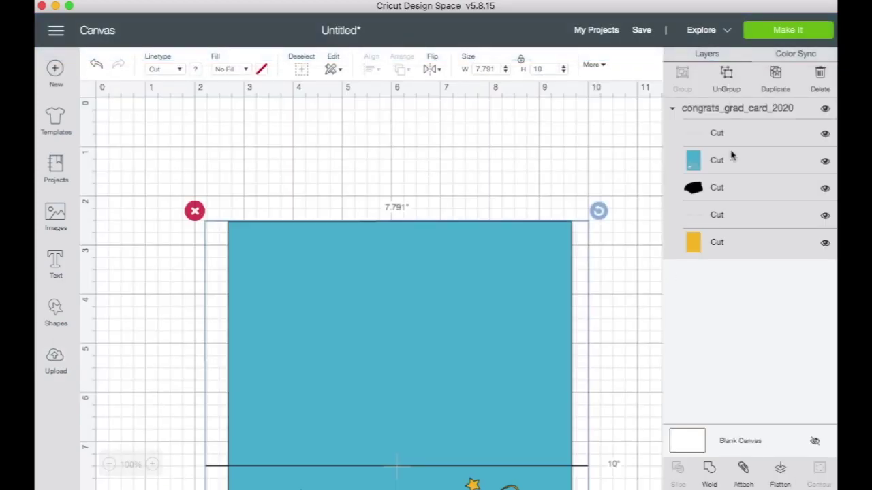
scroll(601, 321, "down", 10)
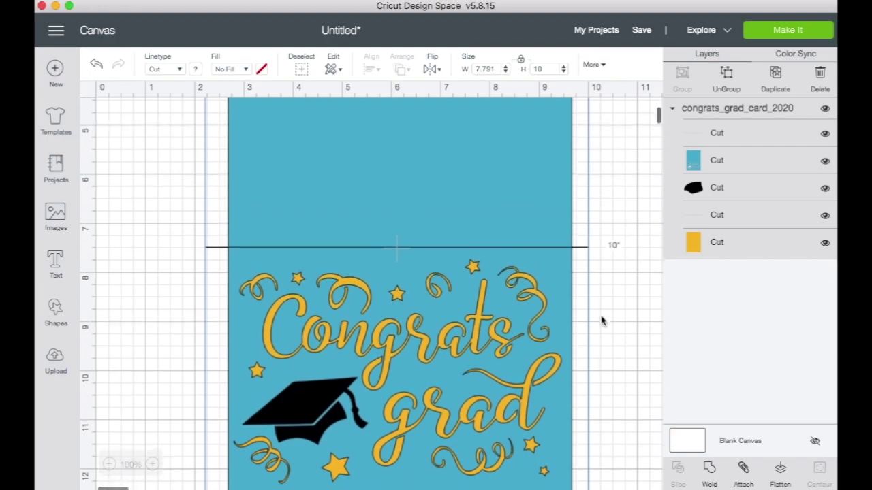
scroll(602, 321, "right", 1)
scroll(655, 149, "up", 7)
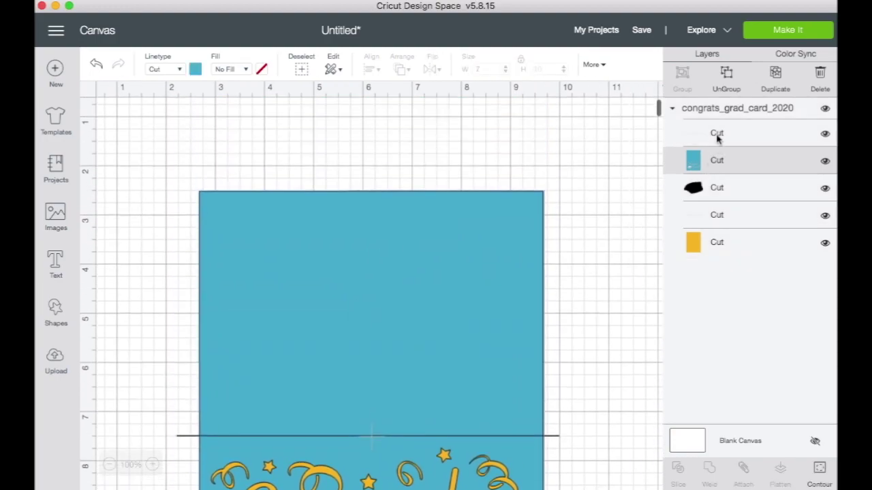
left_click(668, 132)
scroll(631, 299, "down", 10)
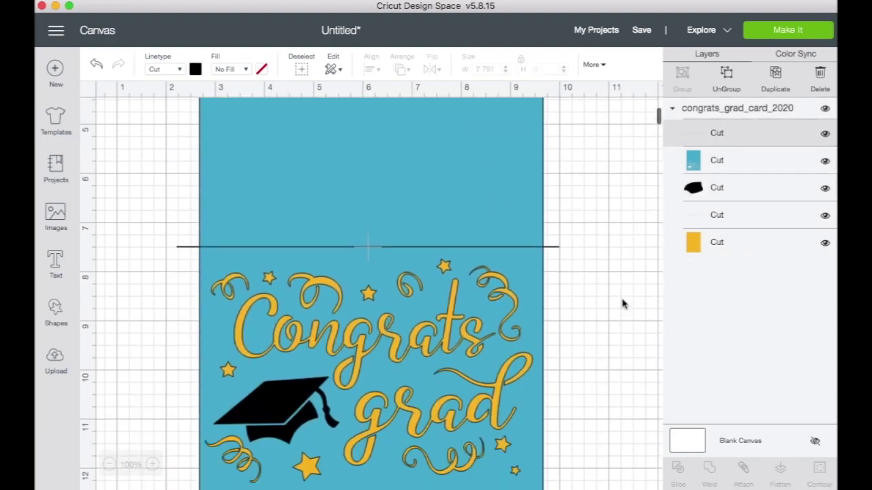
scroll(657, 156, "up", 10)
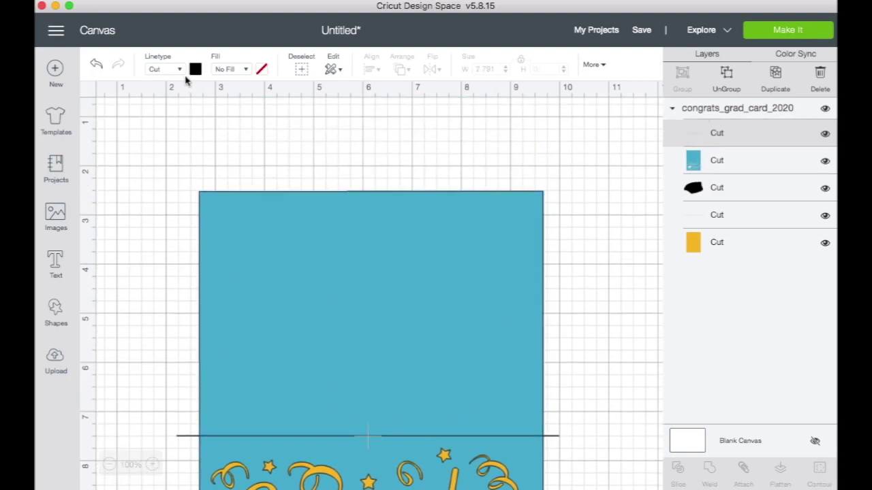
left_click(179, 71)
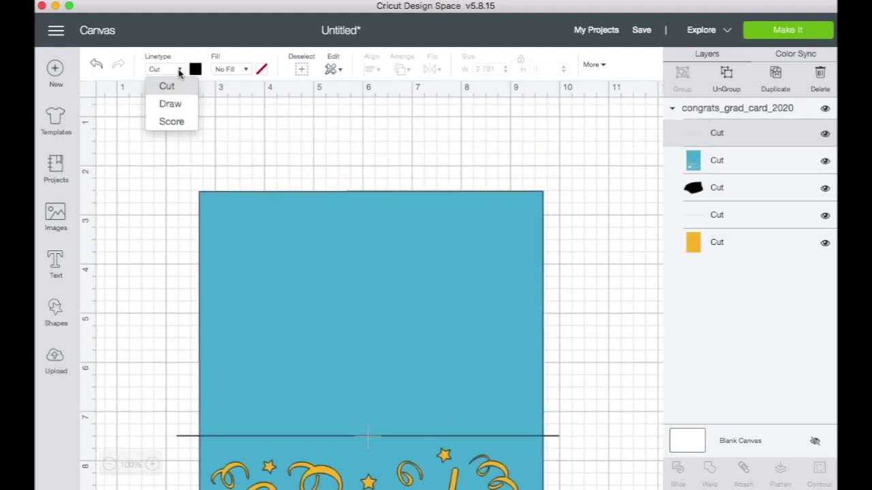
left_click(179, 121)
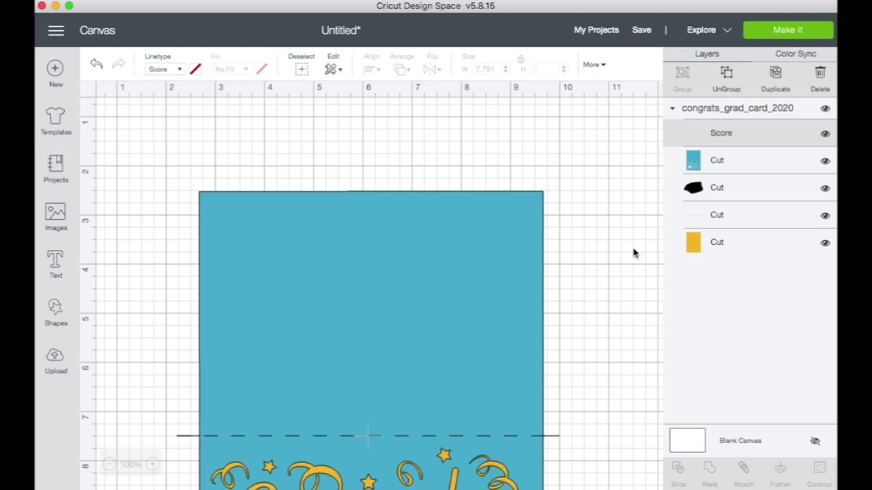
Step: Set the fourth card layer's linetype to Score as well
scroll(633, 253, "down", 7)
left_click(716, 215)
scroll(704, 254, "up", 7)
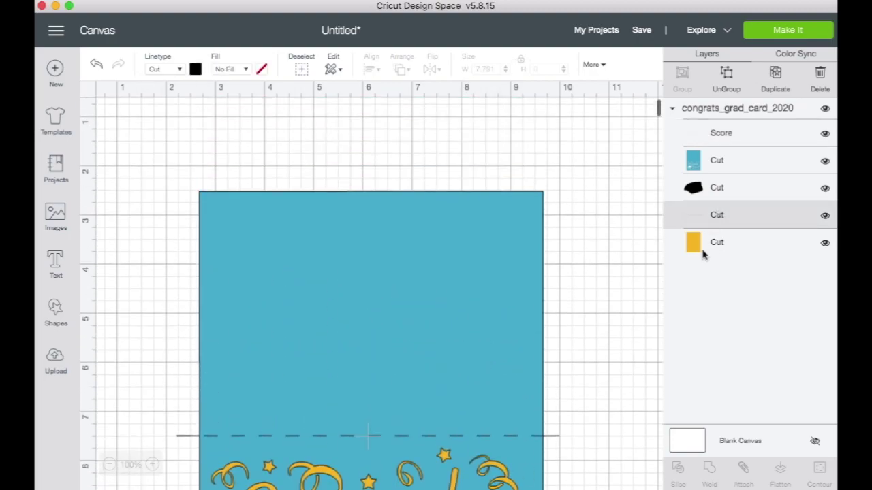
left_click(711, 250, "shift")
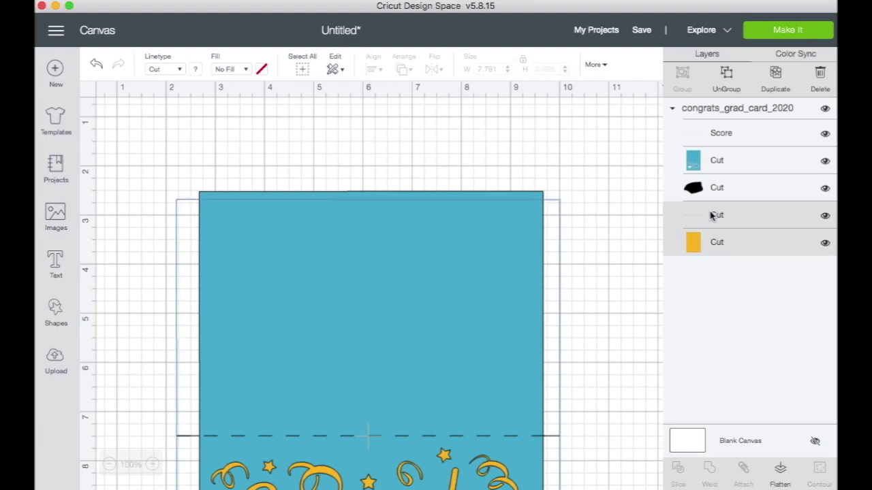
left_click(712, 215)
left_click(181, 70)
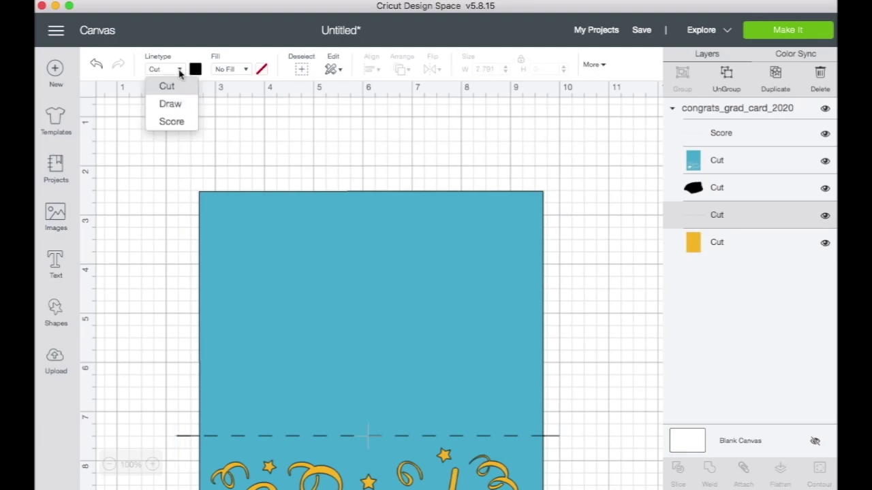
left_click(170, 122)
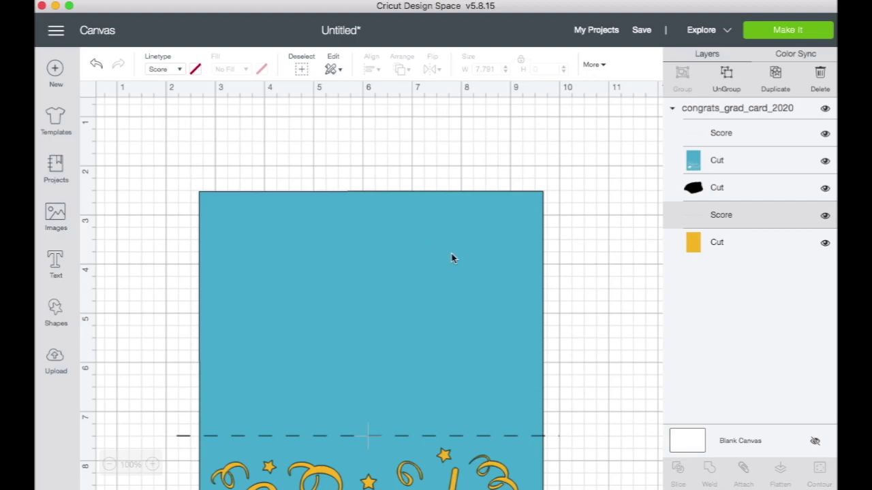
scroll(452, 258, "down", 5)
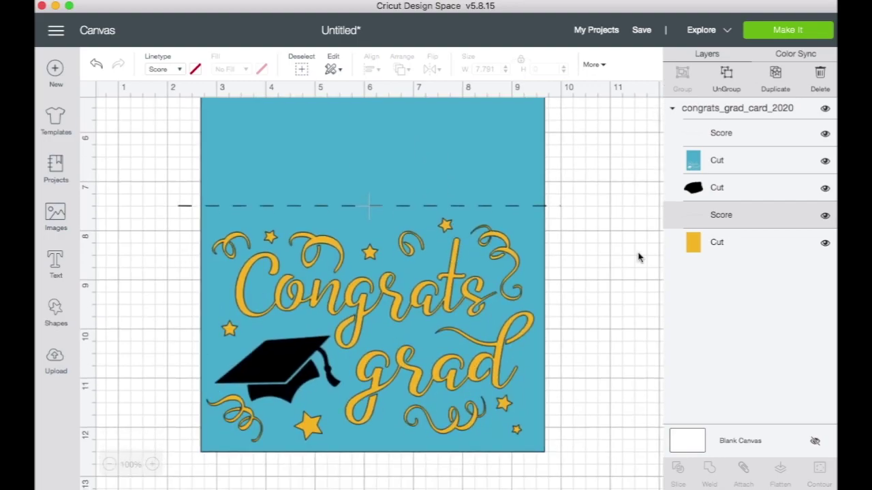
Step: Hide the top Score layer, briefly hiding and then restoring the blue card layer
scroll(613, 276, "up", 3)
scroll(593, 295, "down", 3)
scroll(593, 314, "up", 2)
scroll(593, 320, "right", 2)
scroll(619, 332, "down", 1)
scroll(647, 334, "down", 1)
scroll(646, 333, "left", 1)
left_click(732, 200)
scroll(732, 199, "up", 5)
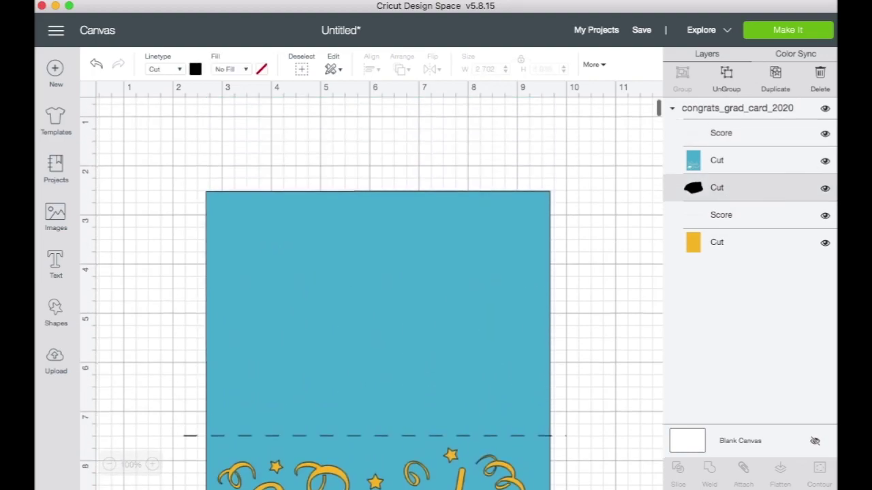
left_click(825, 162)
left_click(825, 133)
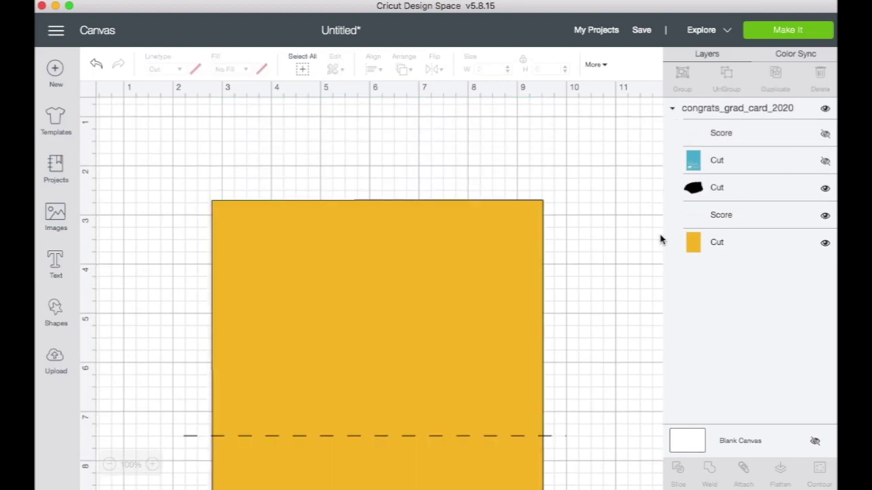
scroll(656, 239, "down", 6)
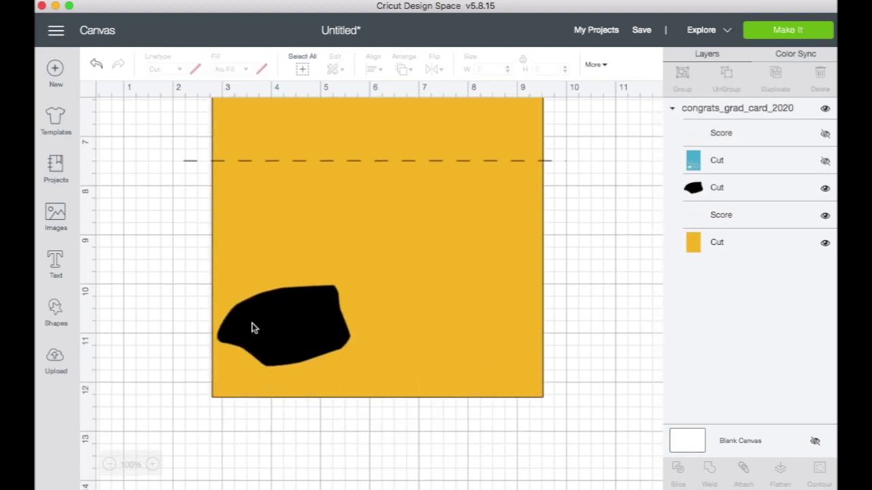
left_click(825, 164)
scroll(824, 166, "up", 6)
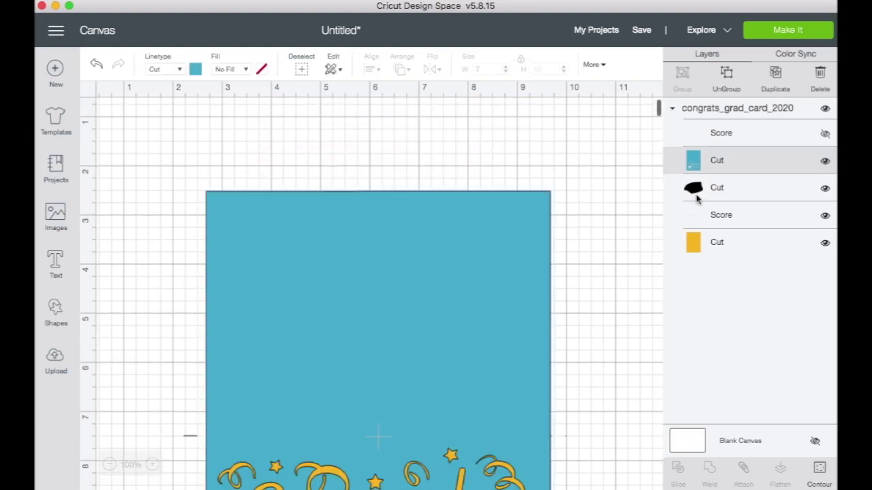
scroll(540, 311, "down", 8)
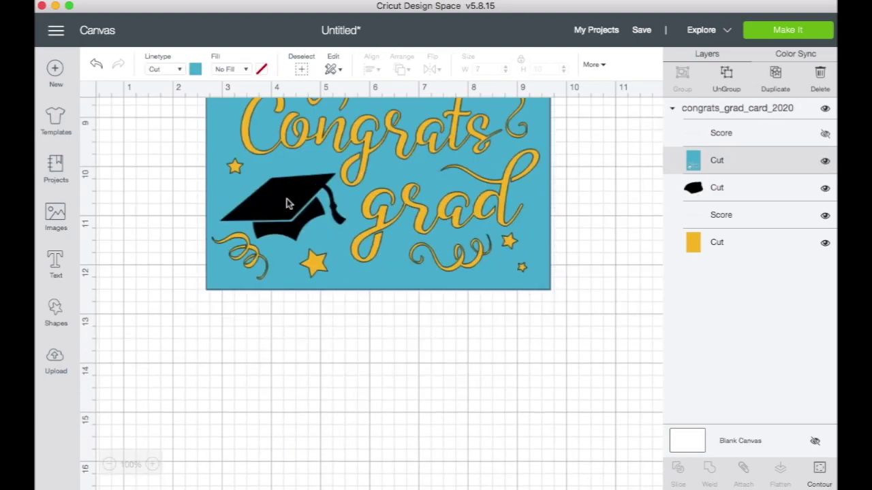
scroll(279, 201, "up", 2)
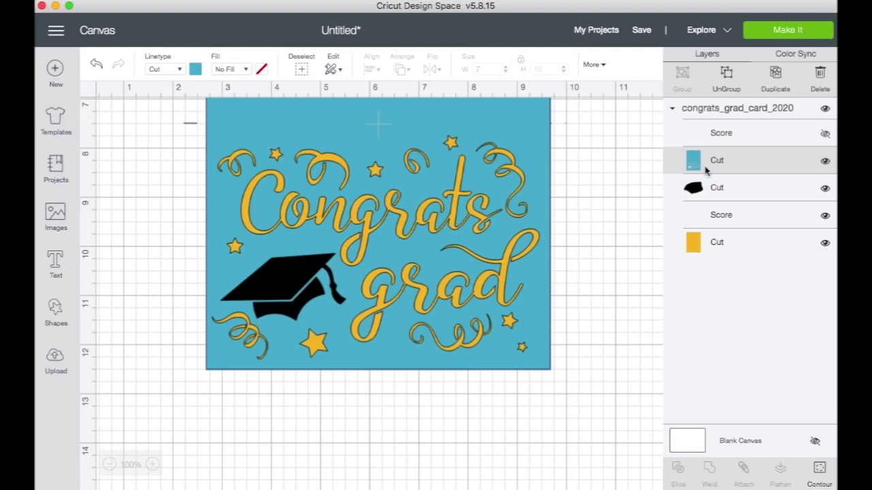
Step: Toggle the black cap layer off and back on to preview beneath it
left_click(825, 188)
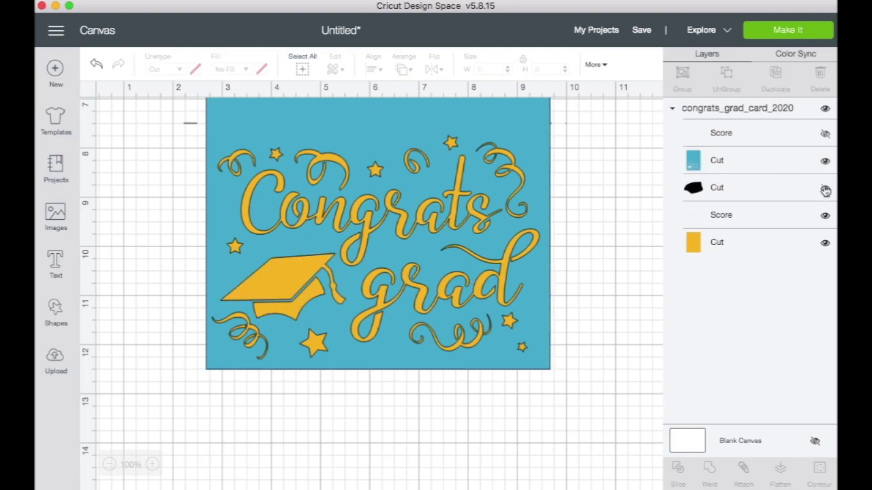
left_click(824, 189)
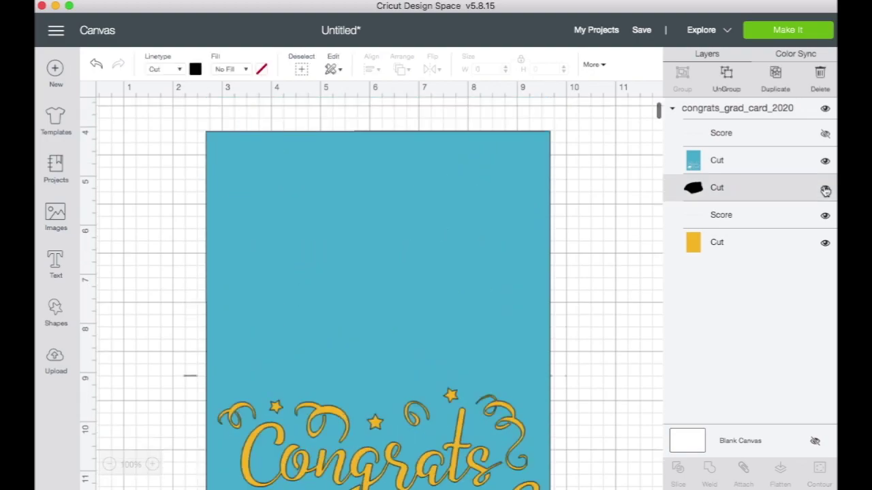
scroll(571, 337, "down", 2)
scroll(571, 336, "down", 1)
scroll(570, 337, "up", 4)
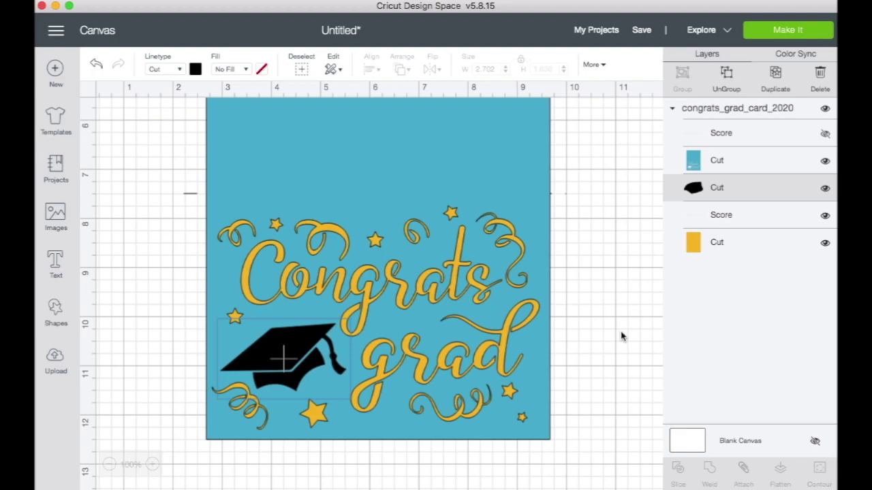
scroll(620, 335, "up", 4)
Step: Ungroup the congrats_grad_card_2020 group and attach a score line to the yellow card layer
left_click(722, 133)
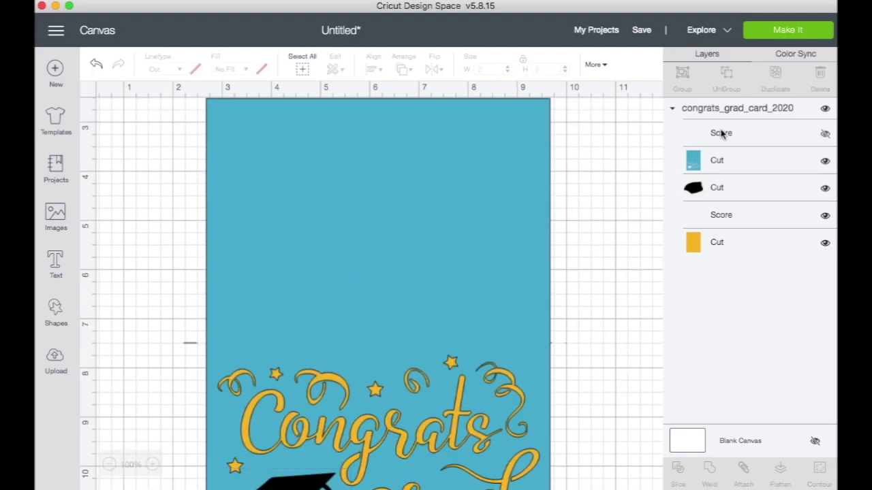
left_click(719, 114)
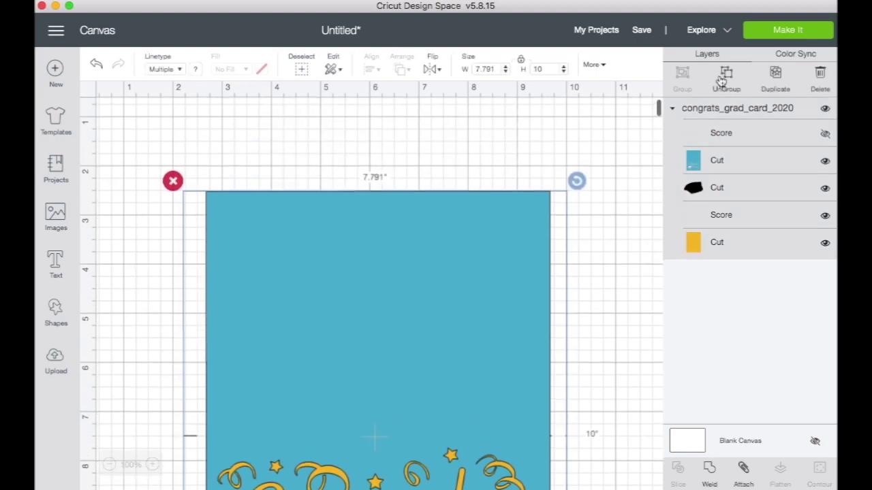
left_click(723, 76)
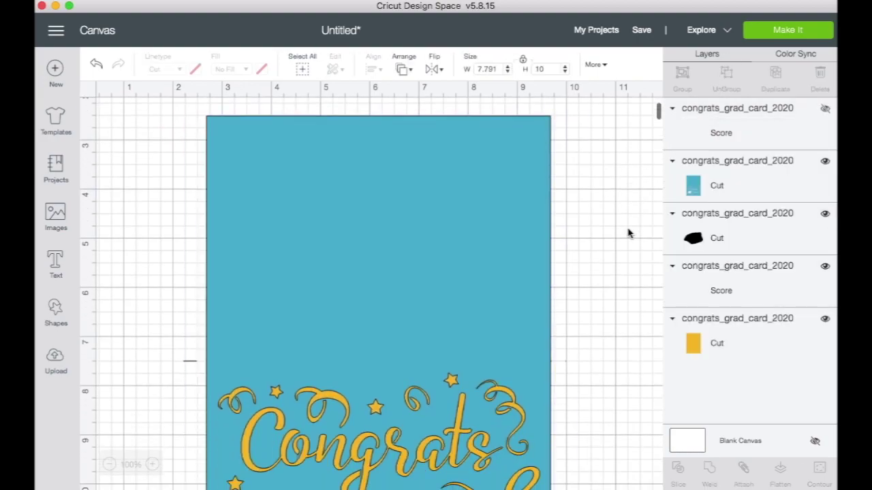
left_click(743, 470)
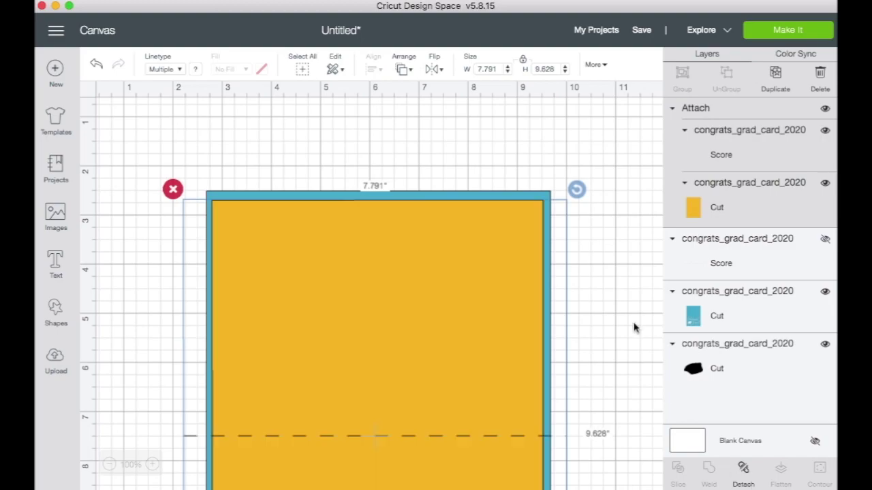
Step: Attach the remaining score line to the blue card layer
scroll(599, 265, "down", 3)
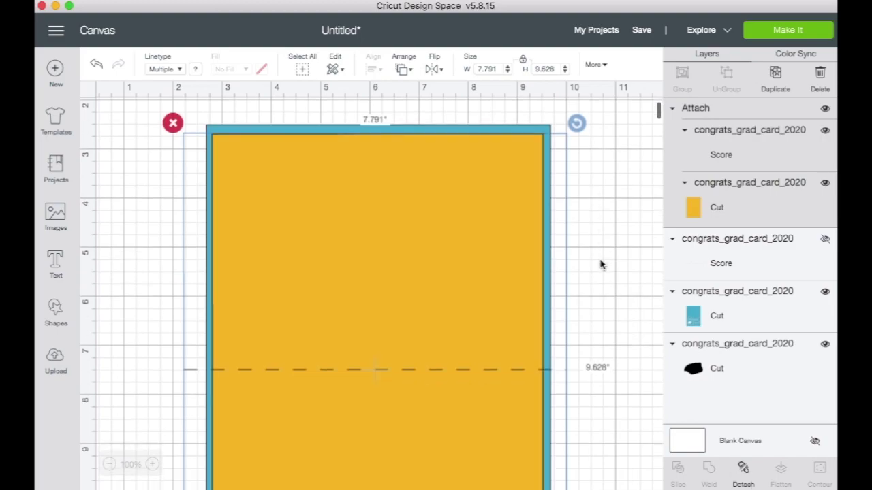
left_click(726, 289)
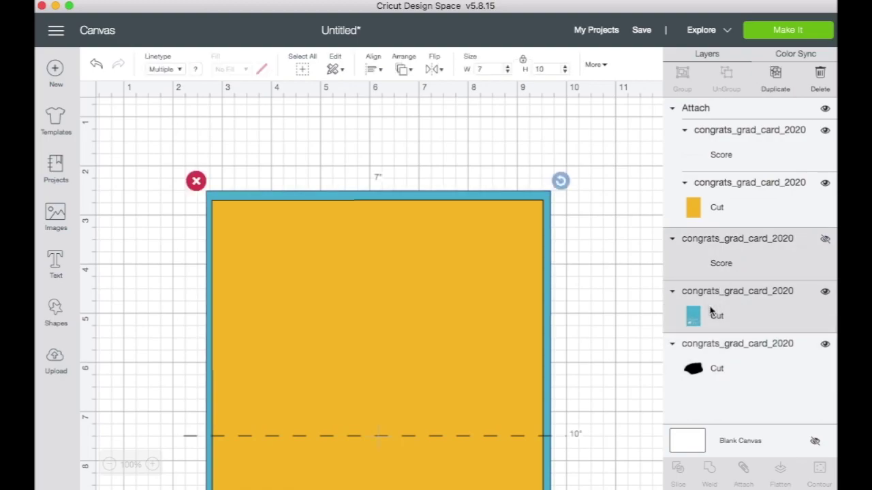
left_click(756, 258)
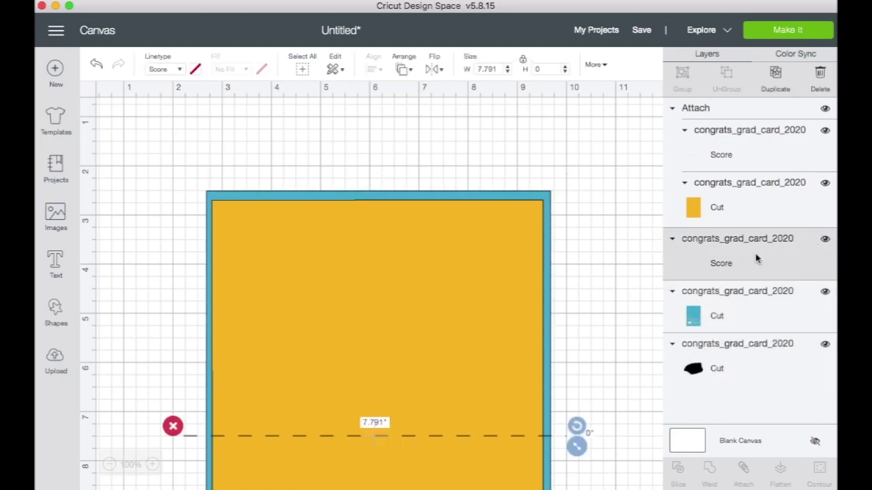
left_click(722, 308, "shift")
left_click(750, 482)
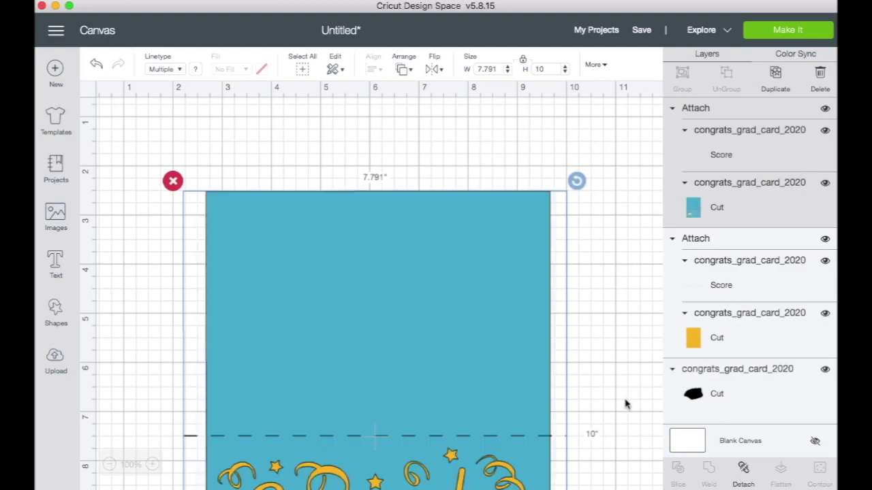
scroll(626, 404, "down", 5)
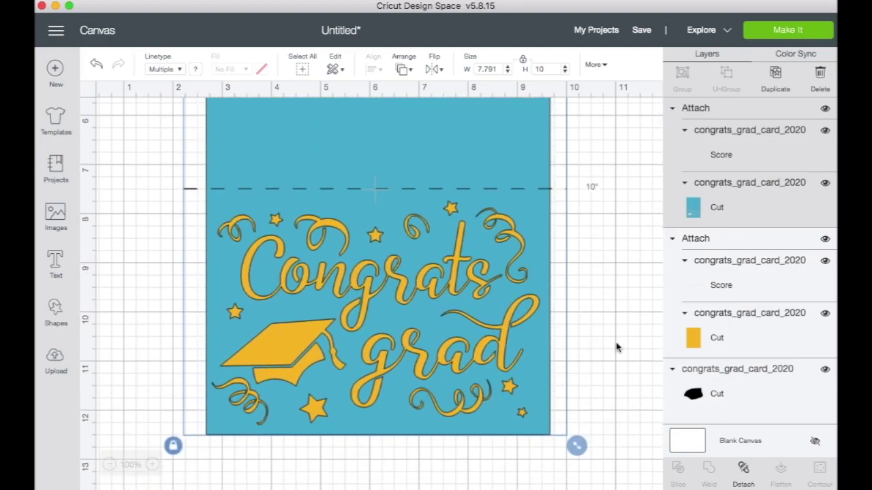
scroll(618, 347, "up", 3)
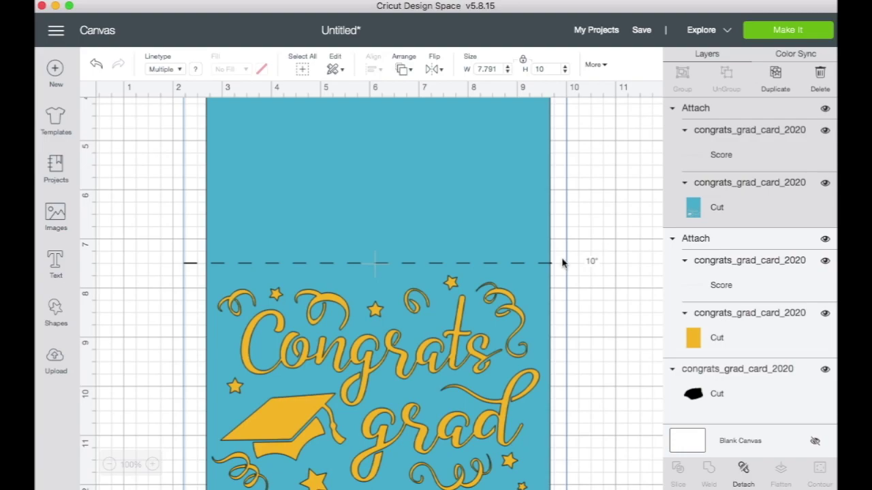
scroll(562, 263, "down", 3)
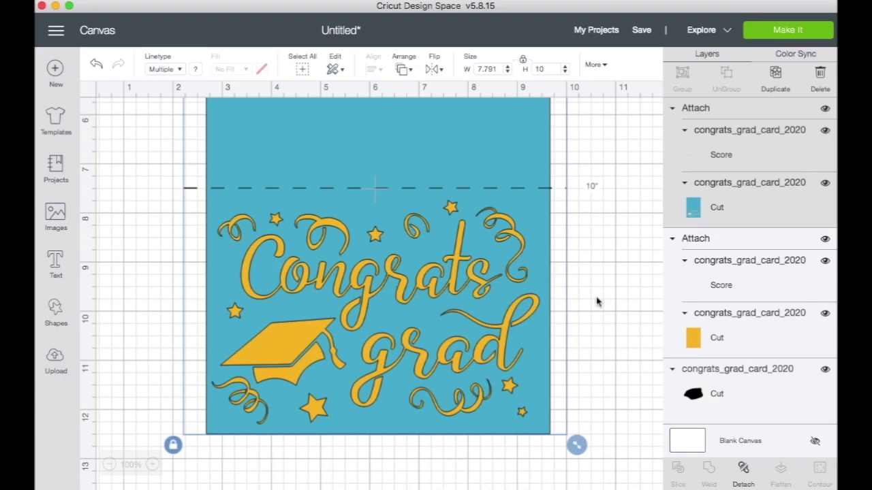
scroll(582, 325, "up", 10)
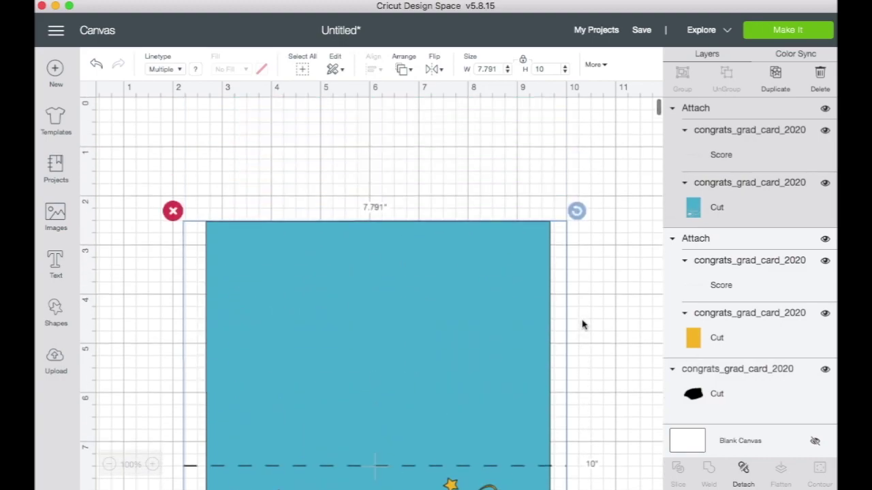
scroll(582, 325, "down", 12)
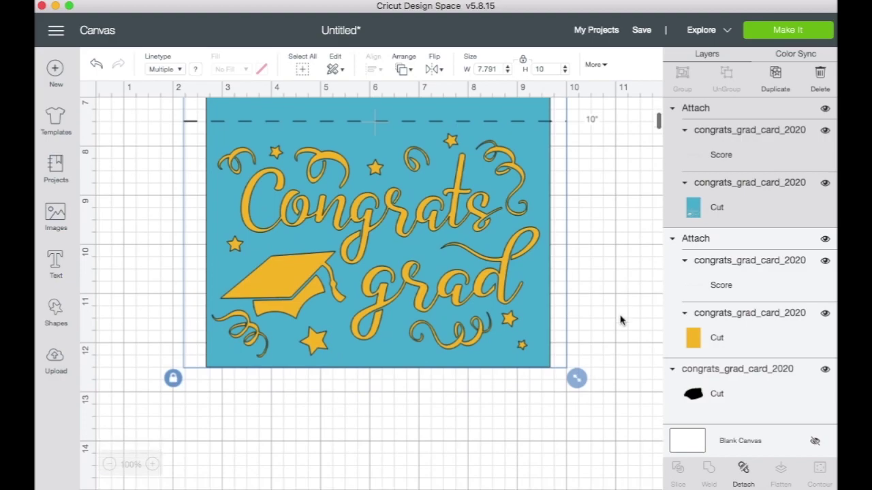
scroll(606, 298, "up", 11)
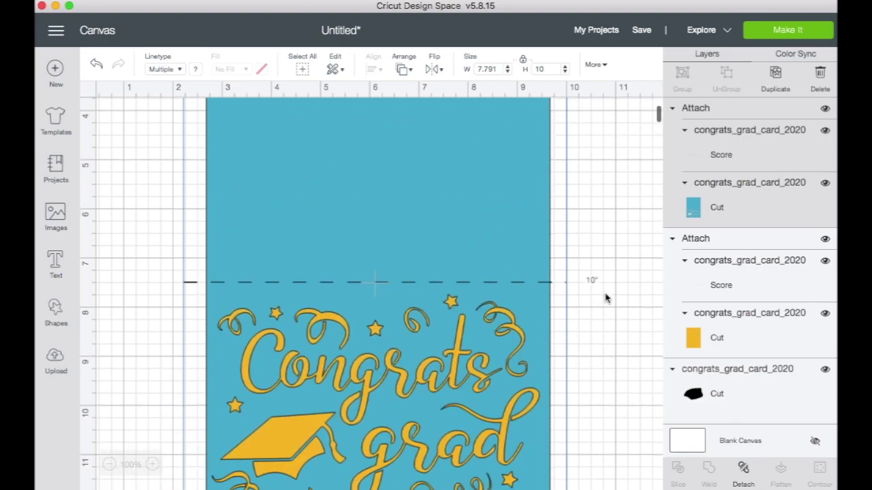
scroll(606, 298, "down", 10)
scroll(606, 298, "up", 4)
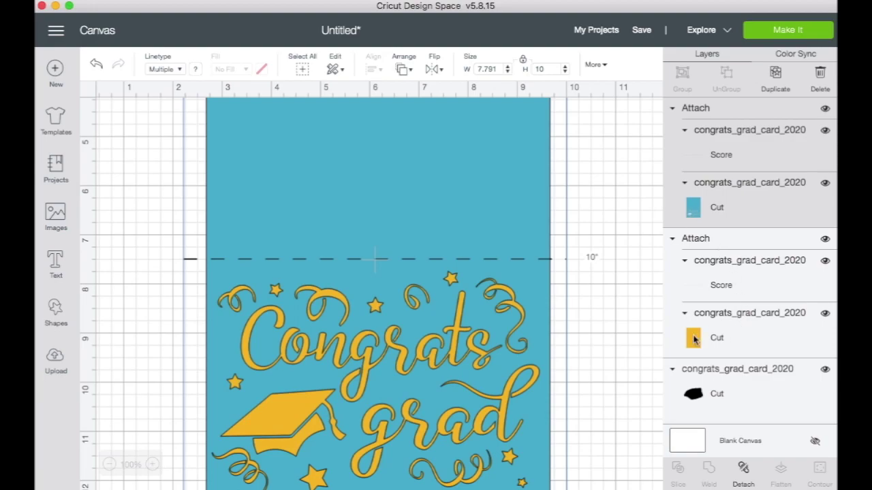
scroll(632, 329, "down", 3)
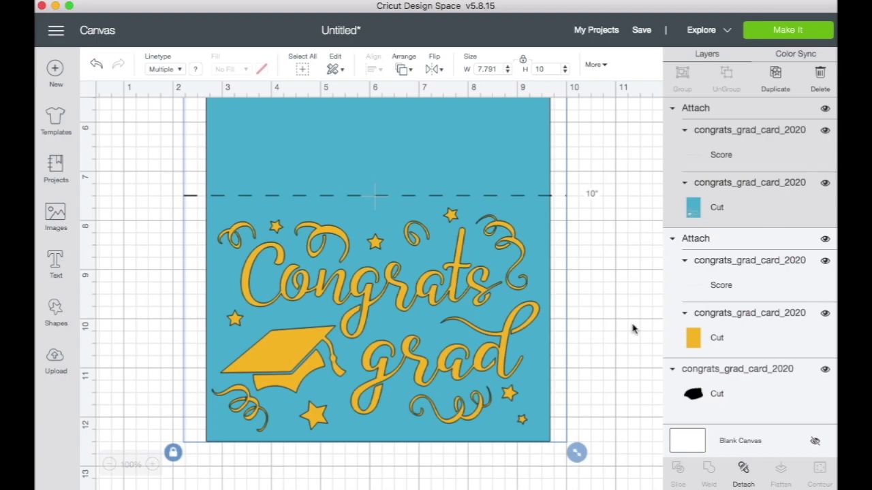
scroll(632, 329, "up", 5)
scroll(632, 329, "down", 5)
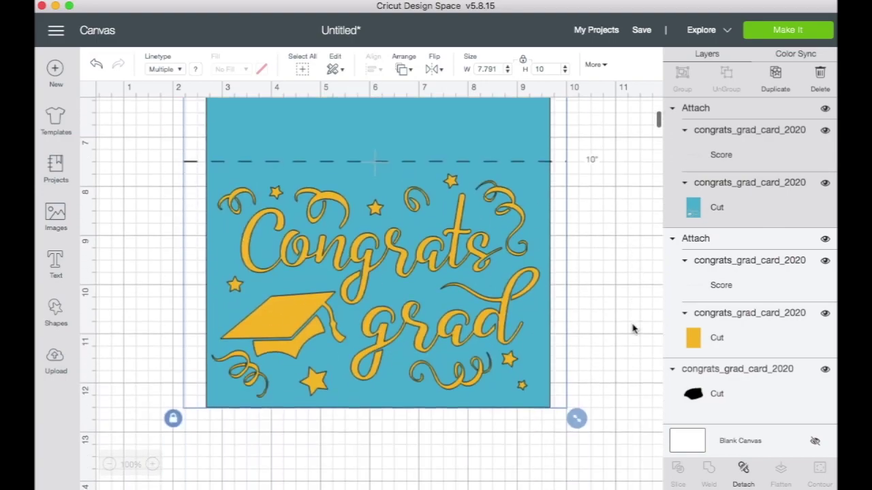
scroll(632, 329, "up", 8)
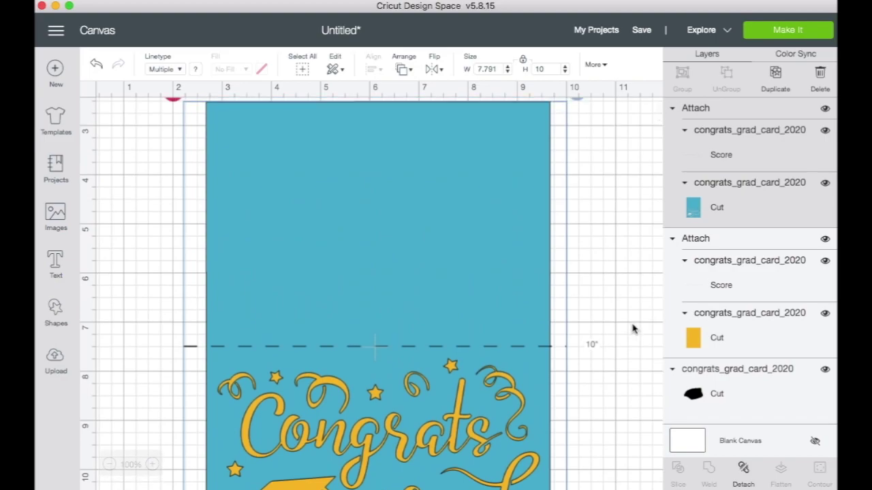